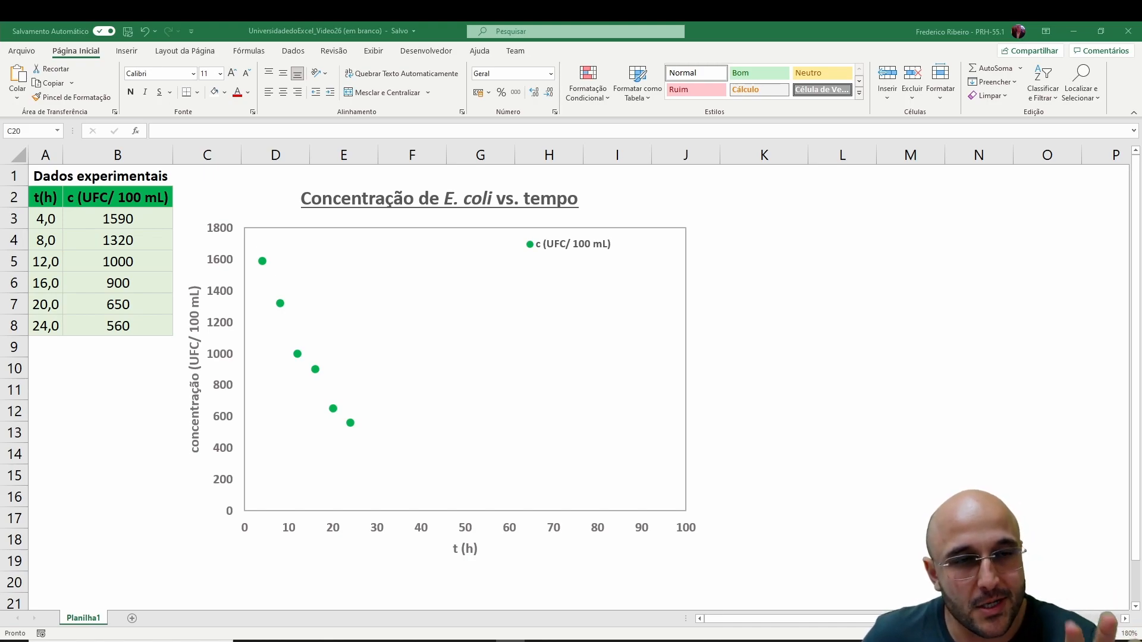
- Review the concentration values in B2:B8 and the times in A2:A8 against the first and last plotted points
left_click(87, 204)
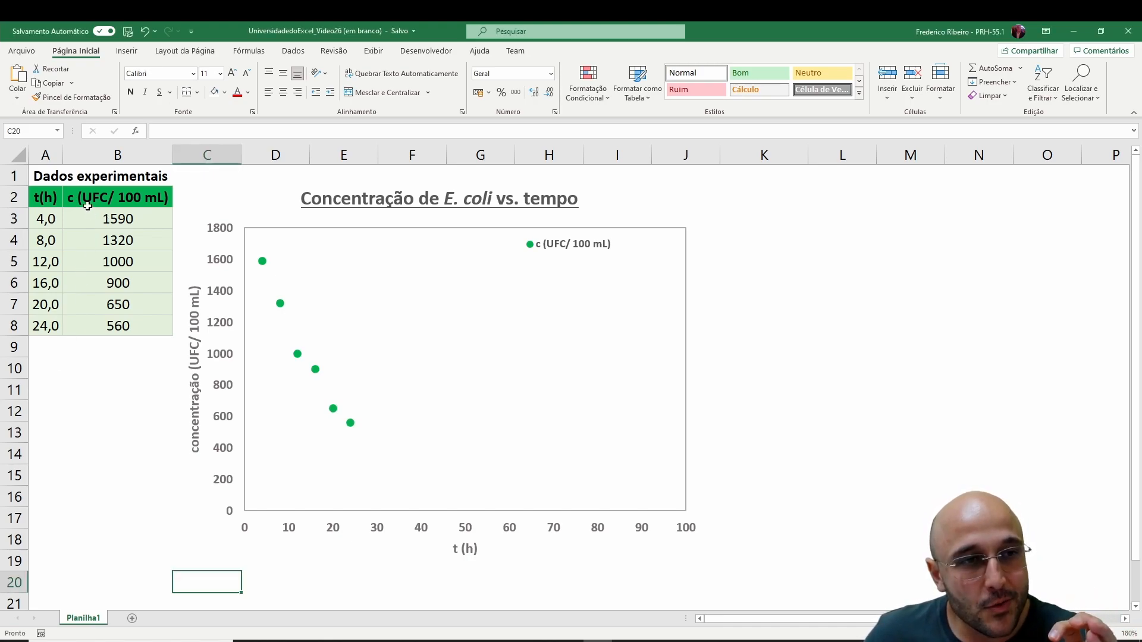
left_click_drag(84, 198, 106, 329)
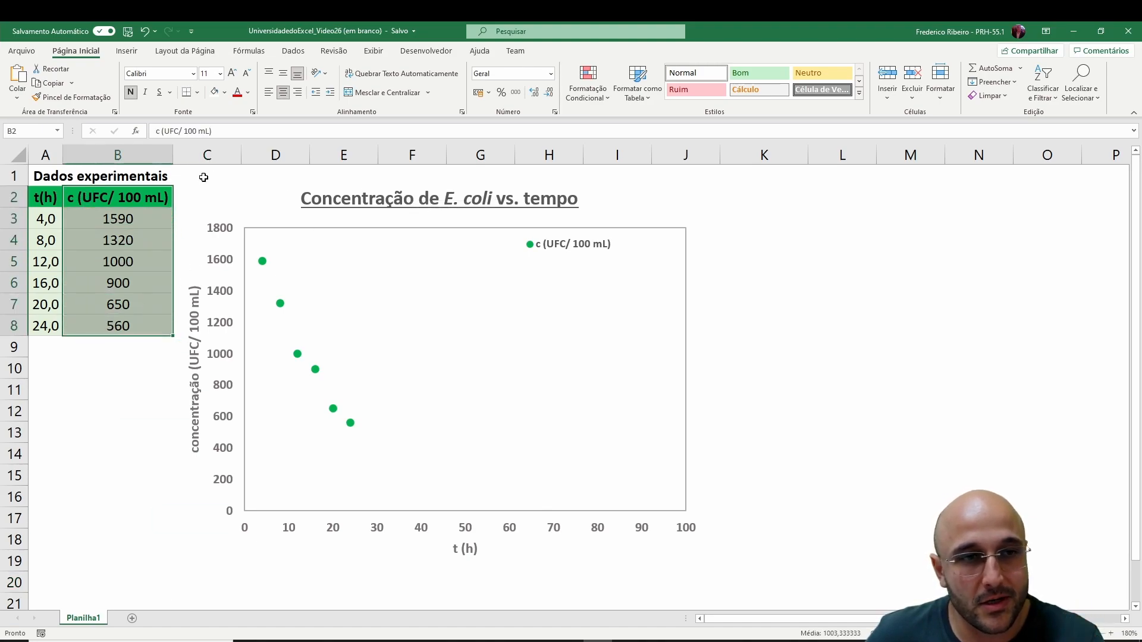
left_click_drag(44, 197, 43, 331)
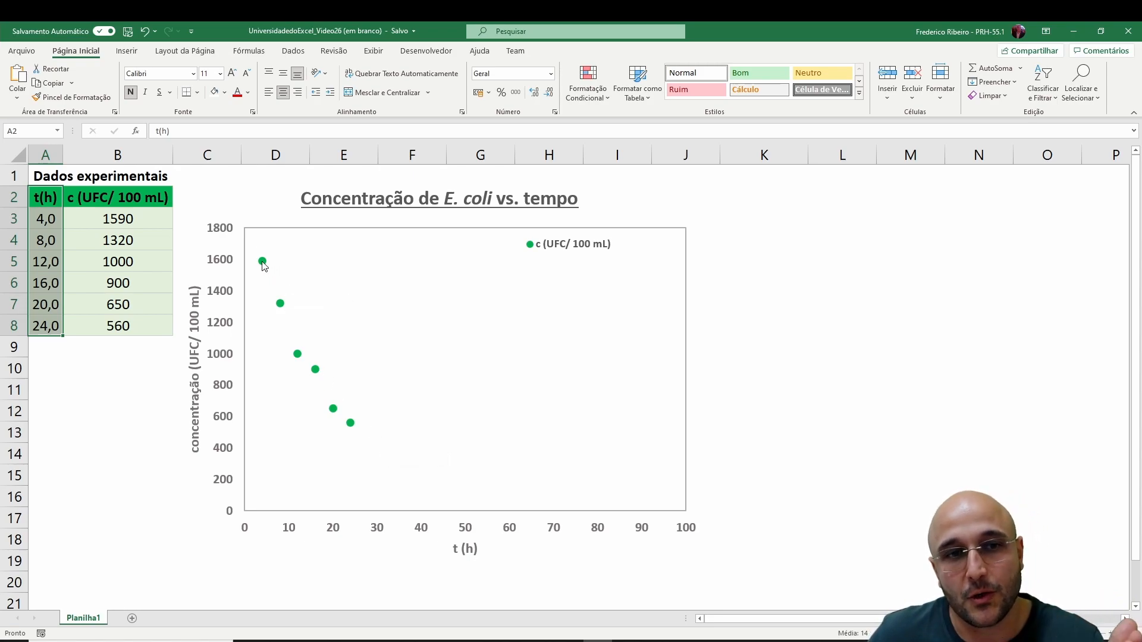
mouse_move(264, 266)
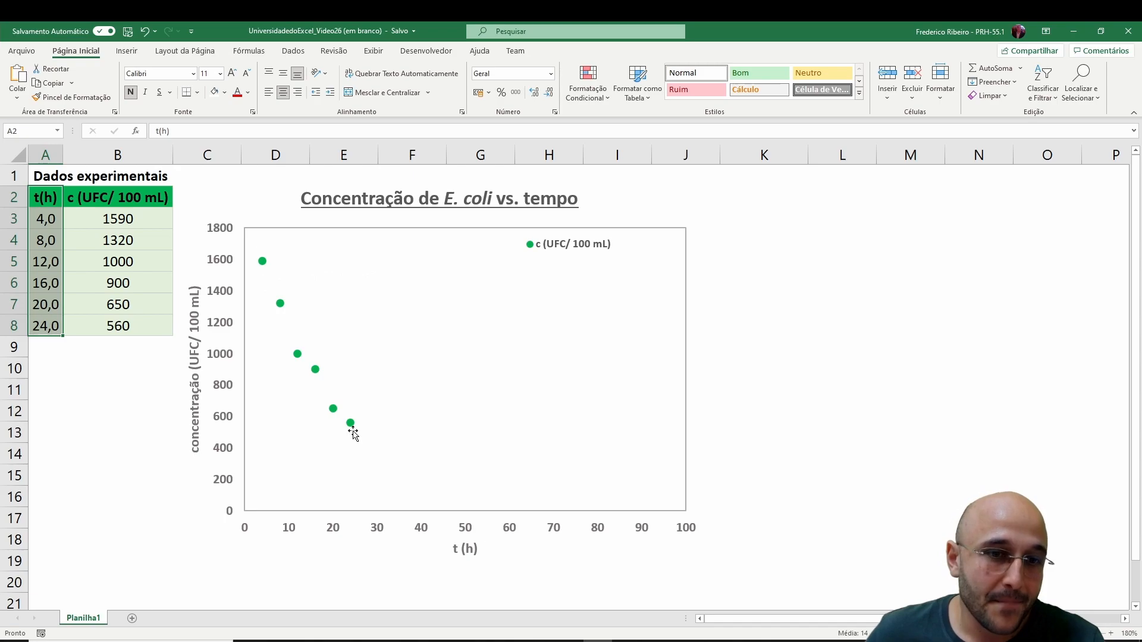
mouse_move(351, 428)
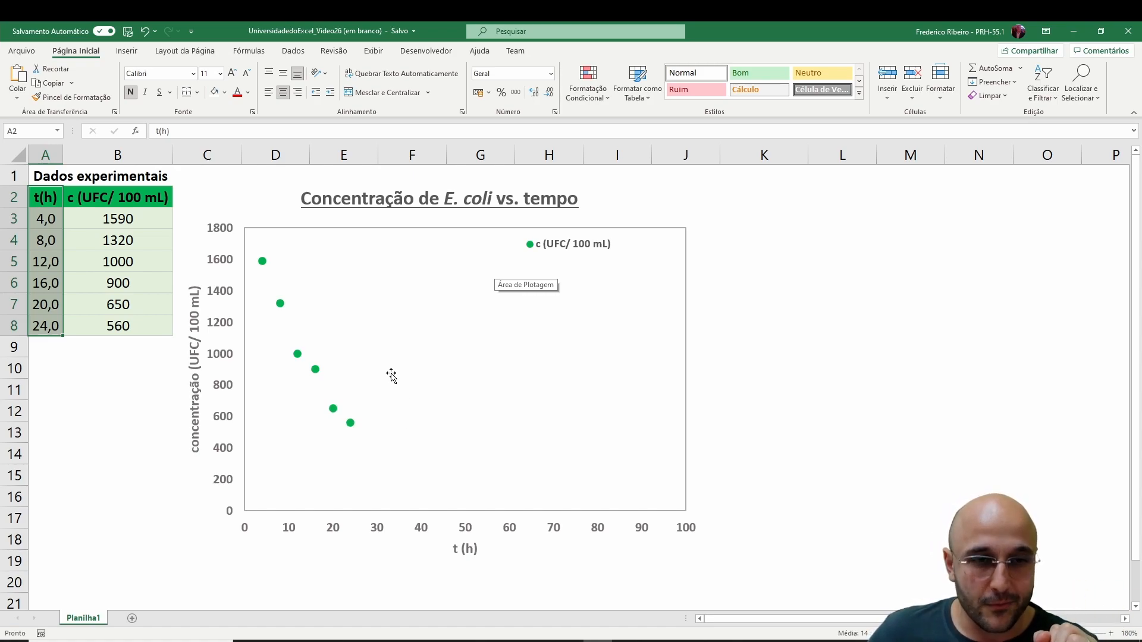
- Add a linear trendline to the concentration series and move its formatting options away from the area beside the chart
left_click(301, 286)
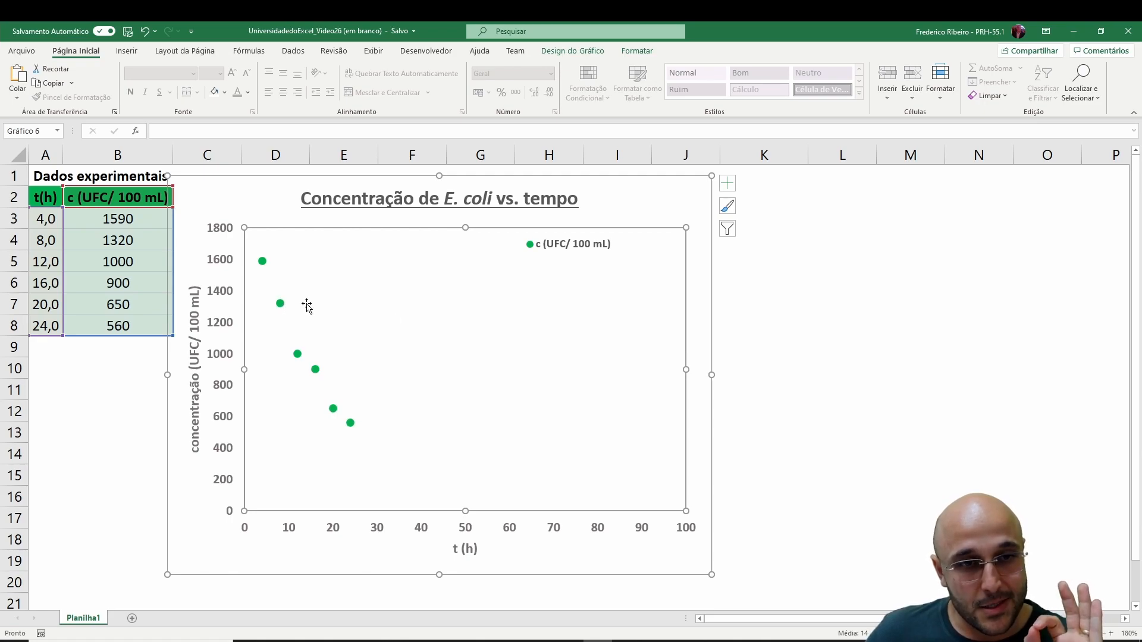
mouse_move(281, 305)
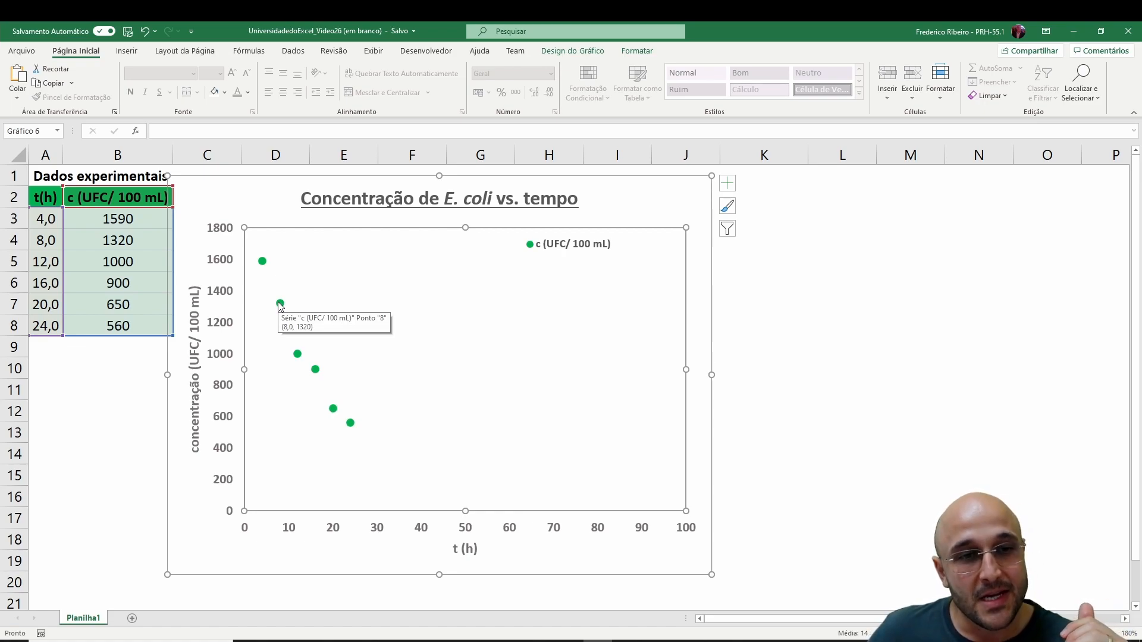
left_click(280, 305)
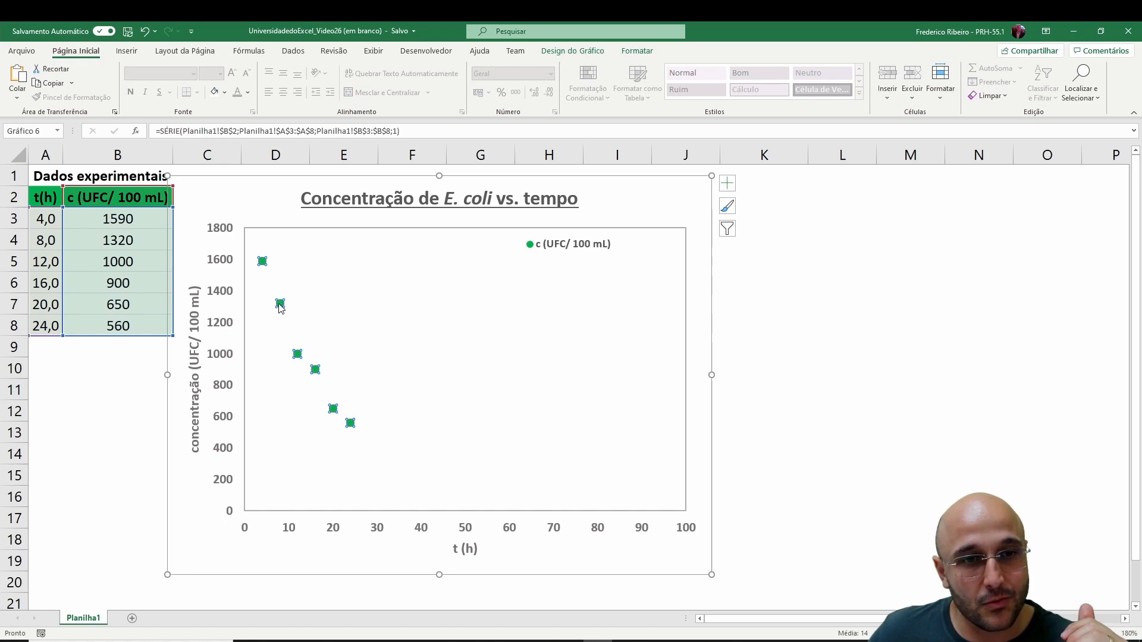
right_click(280, 307)
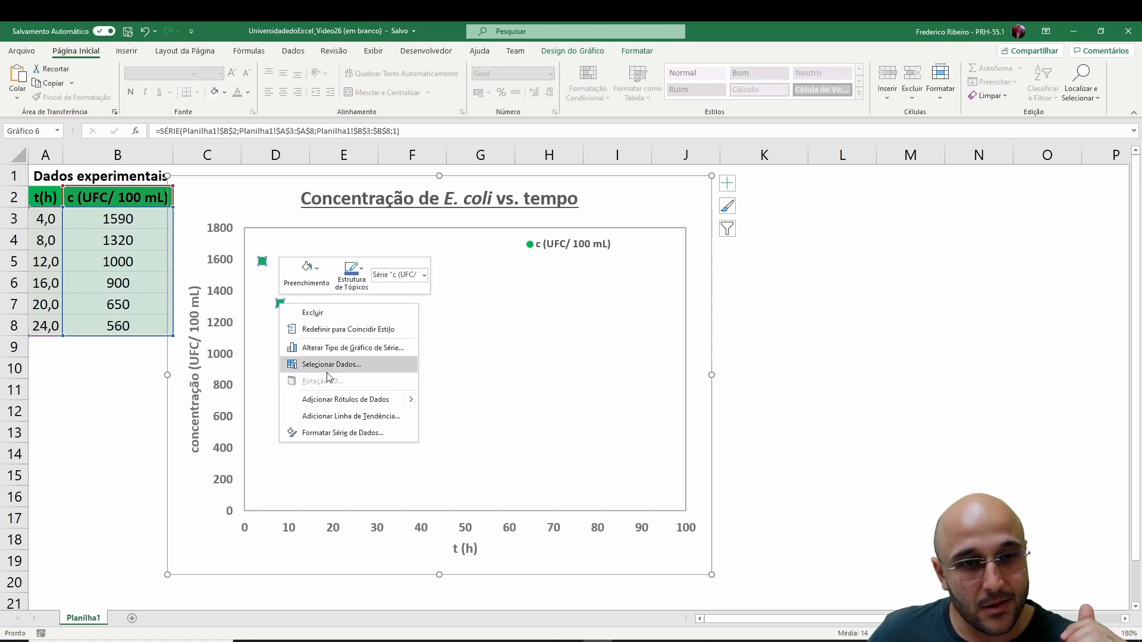
left_click(347, 419)
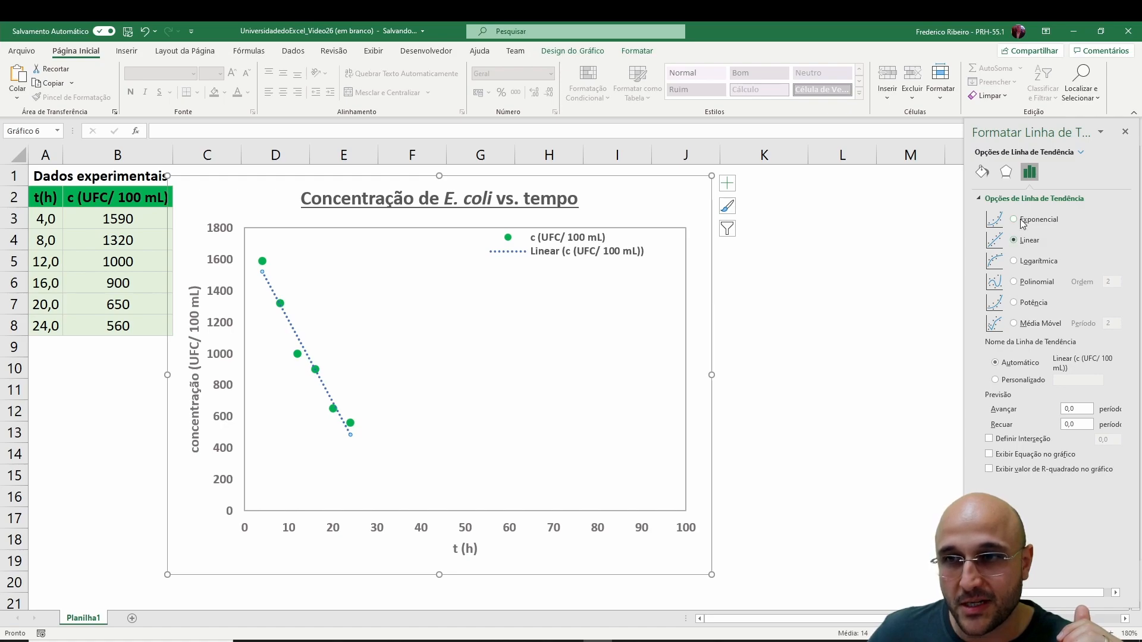
left_click_drag(1026, 128, 493, 132)
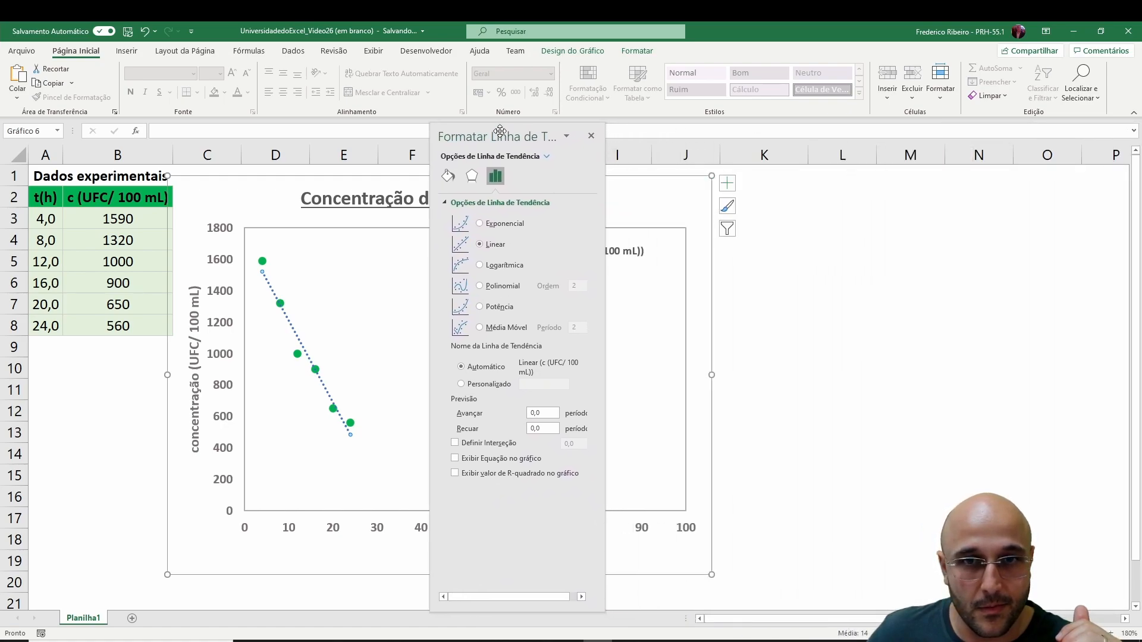
- Examine the trendline model equations beside the chart, focusing on the coefficient and exponent of the exponential form
left_click(766, 261)
left_click(708, 252)
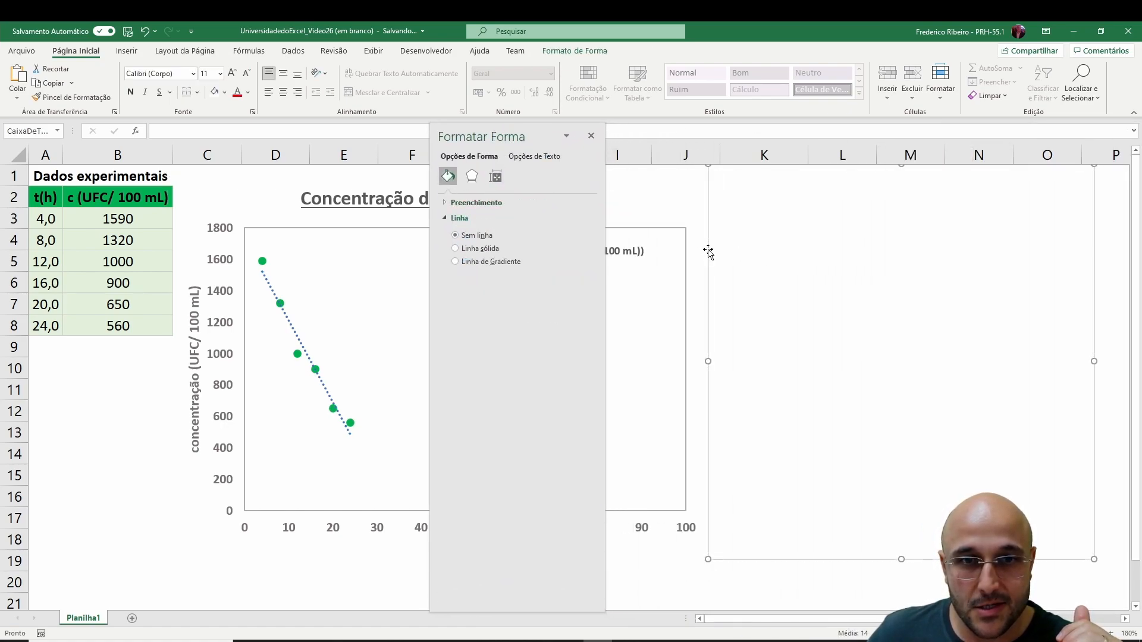
left_click(292, 333)
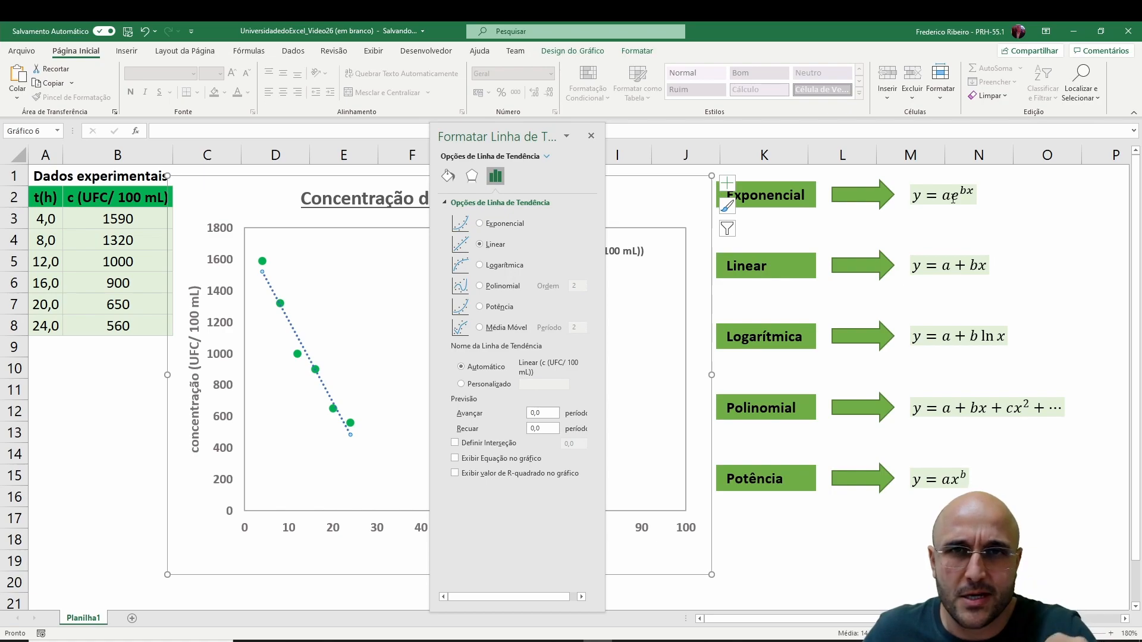
left_click(951, 198)
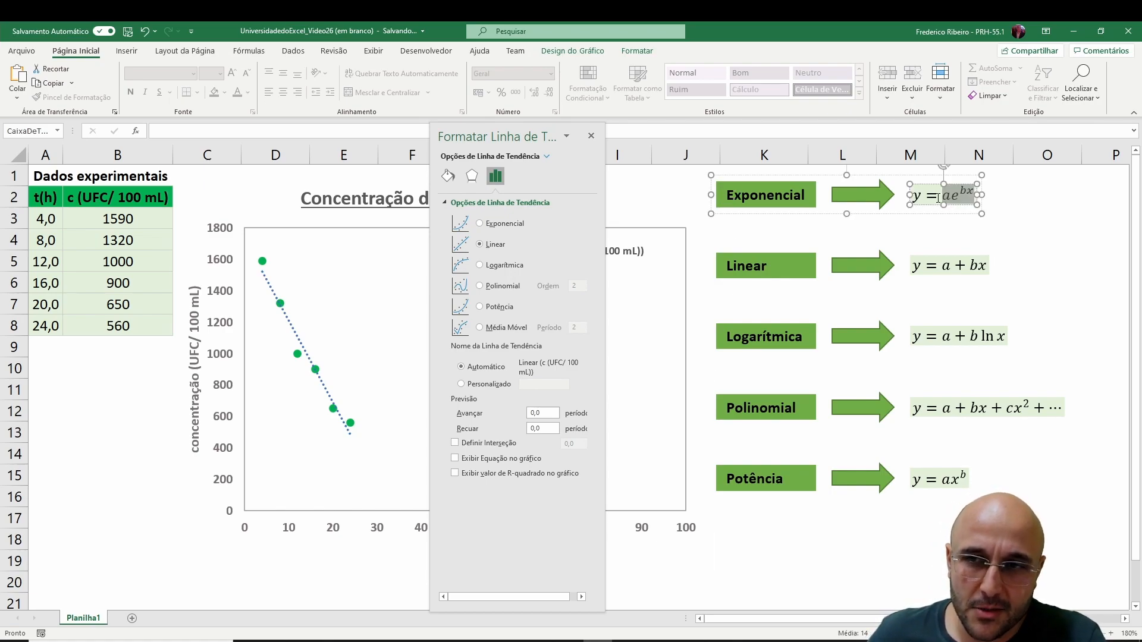
left_click_drag(950, 193, 969, 192)
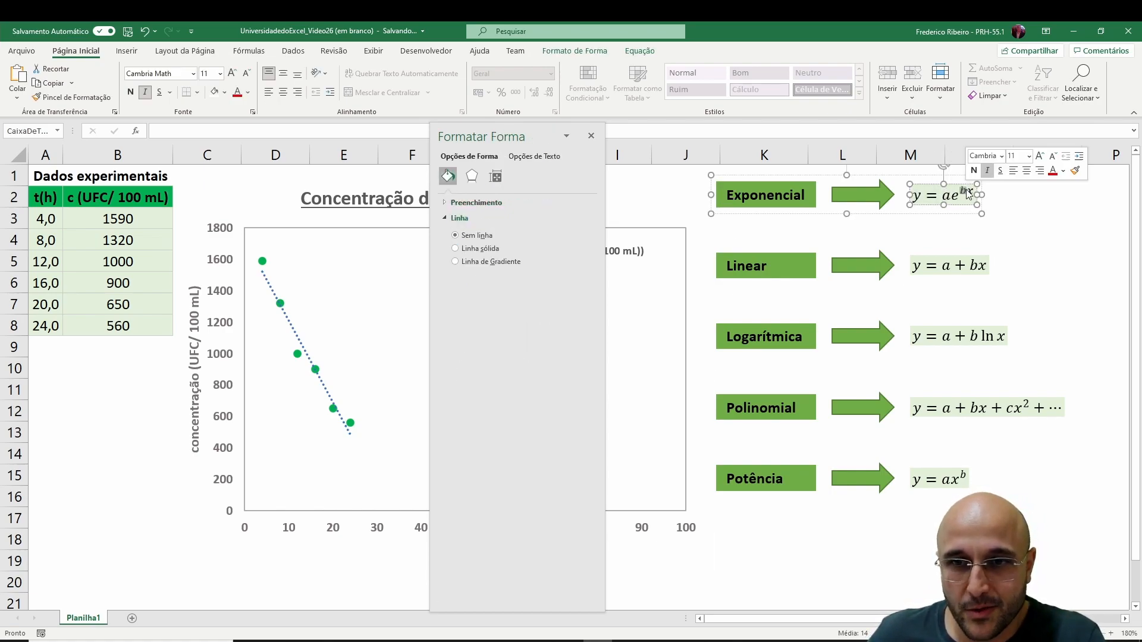
left_click(794, 275)
- Try a Polinomial trendline on the chart, raising its order to 6 and lowering it to 3
left_click(293, 324)
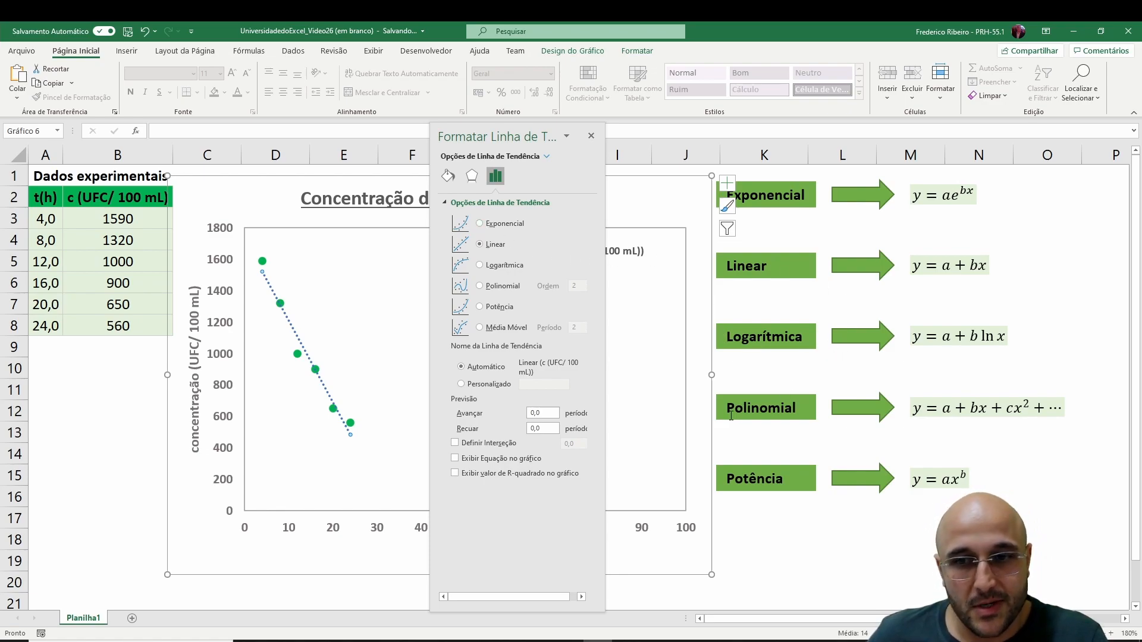
left_click(480, 287)
left_click(585, 283)
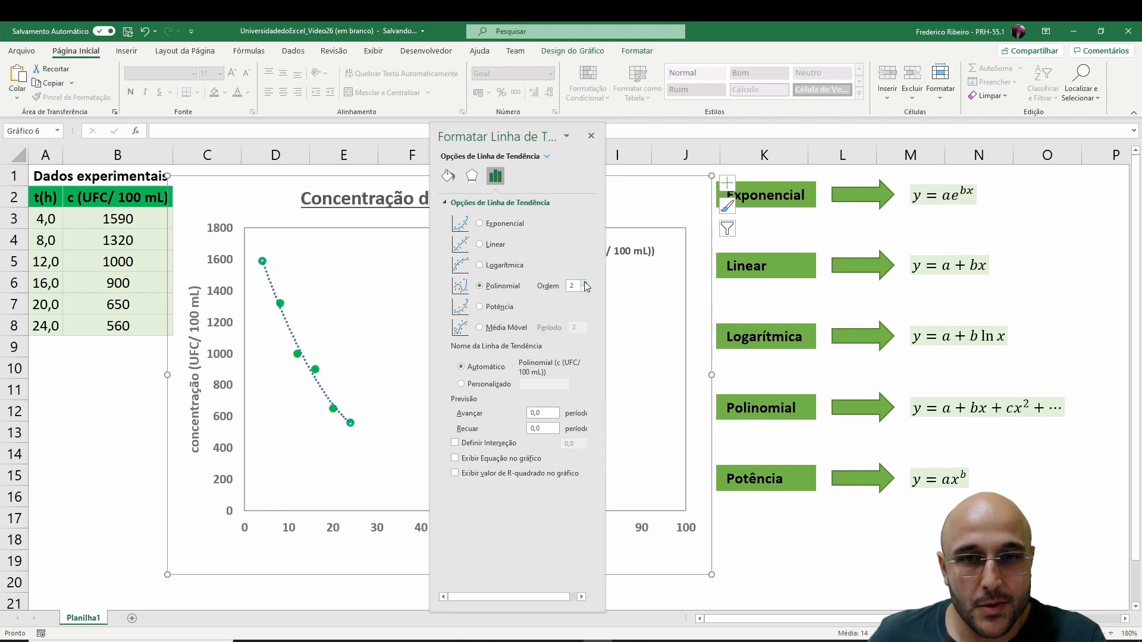
left_click(585, 283)
left_click(585, 283)
left_click(585, 283)
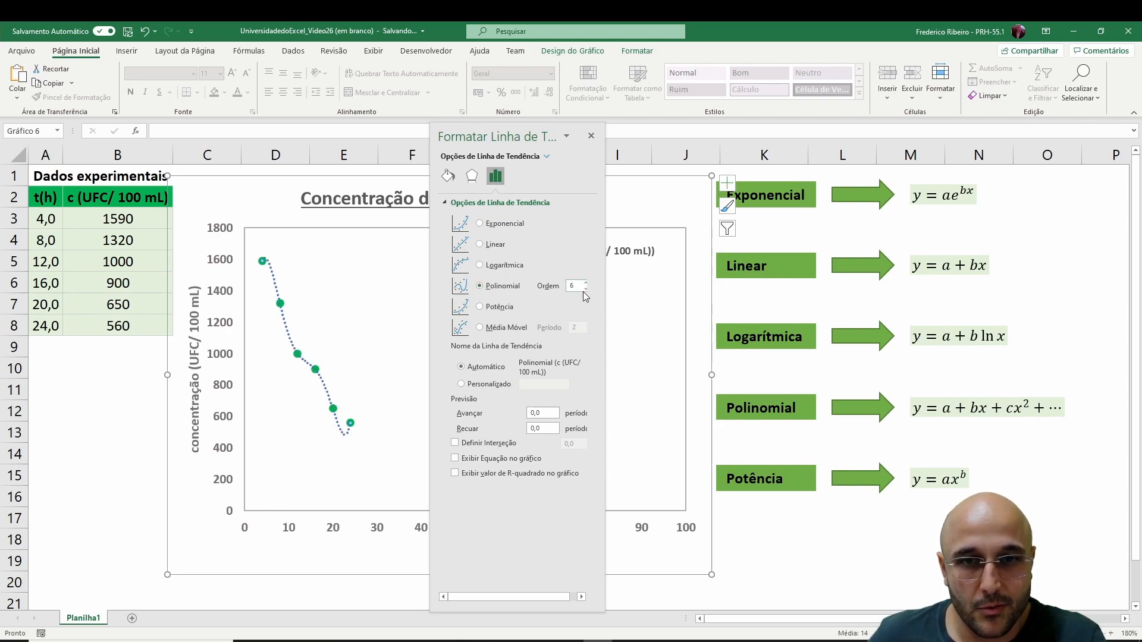
left_click(585, 289)
left_click(585, 289)
left_click(586, 289)
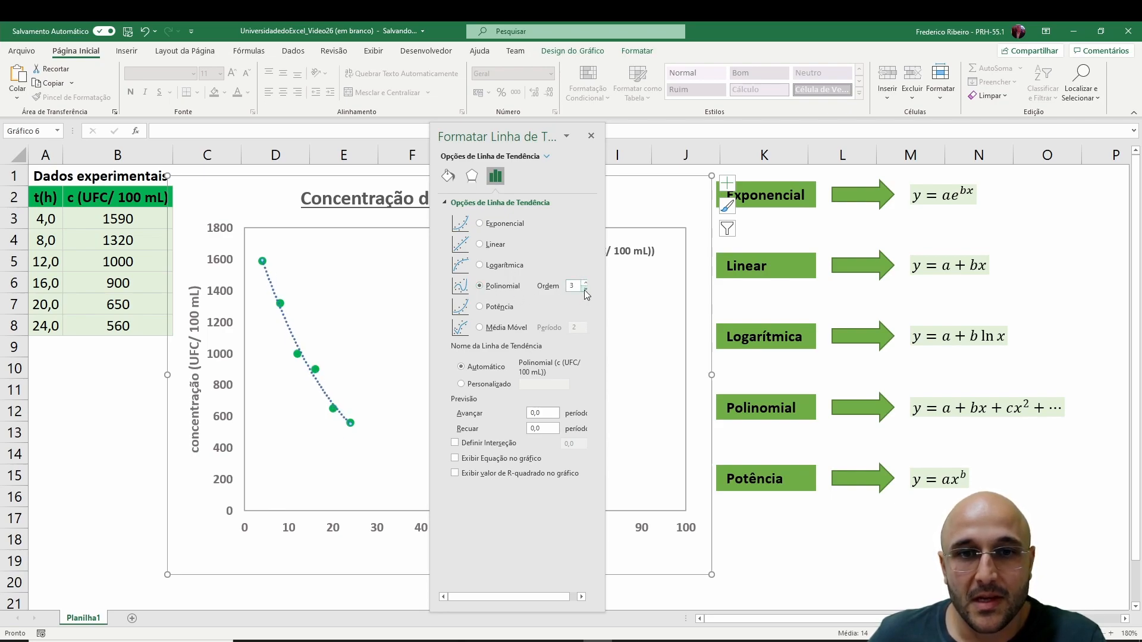
- Try a Potência trendline and a Média Móvel trendline with the period raised to 5 and lowered to 3
left_click(492, 308)
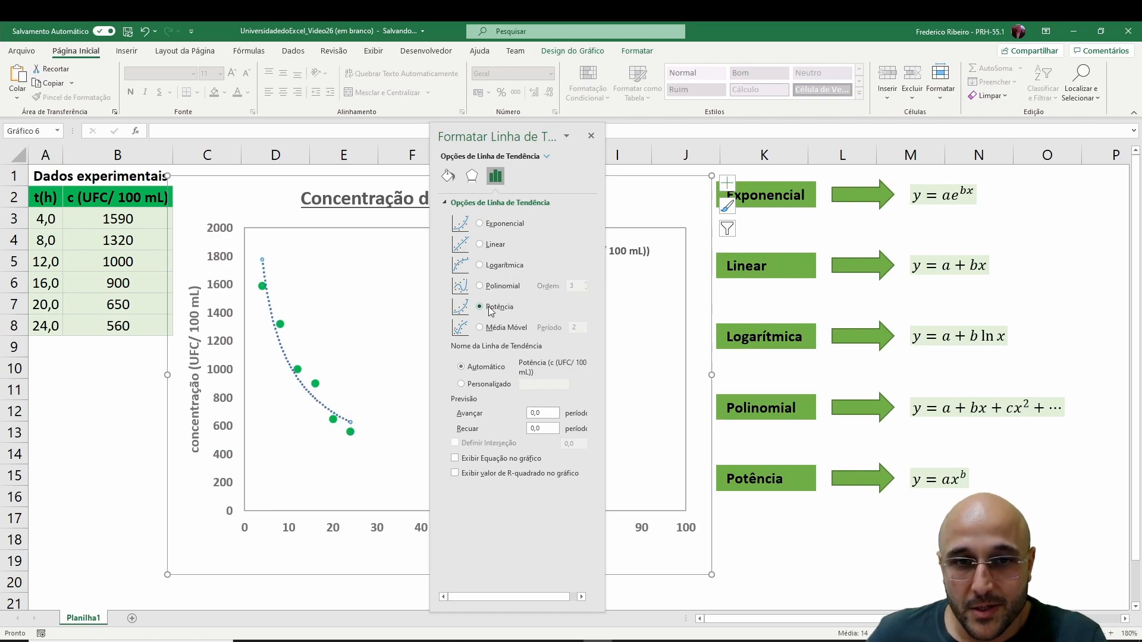
left_click(918, 479)
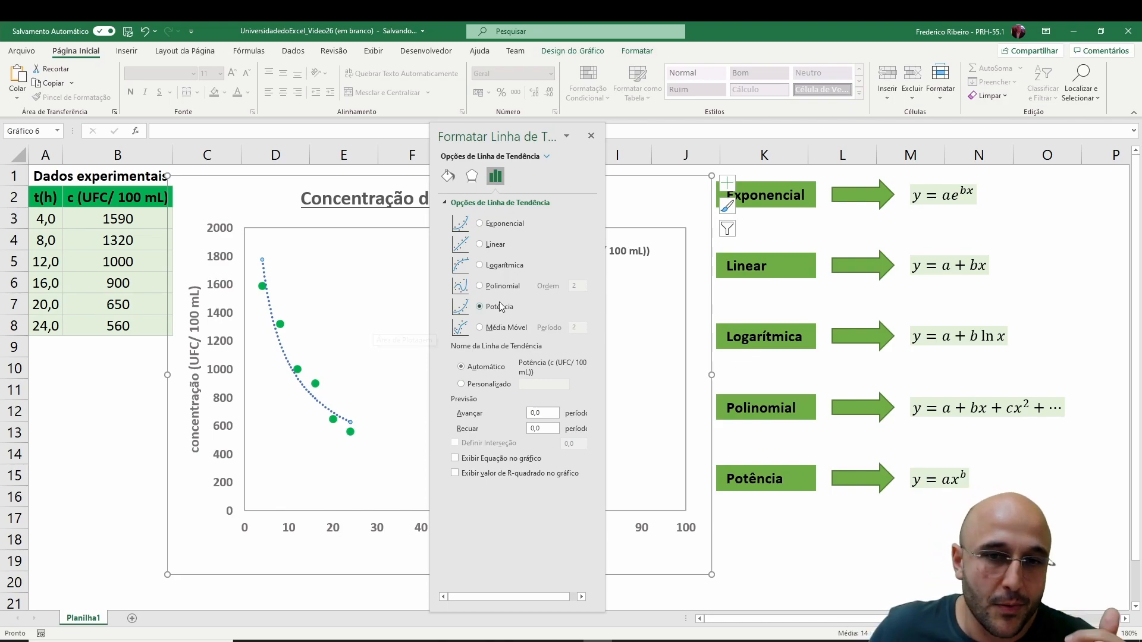
left_click(480, 327)
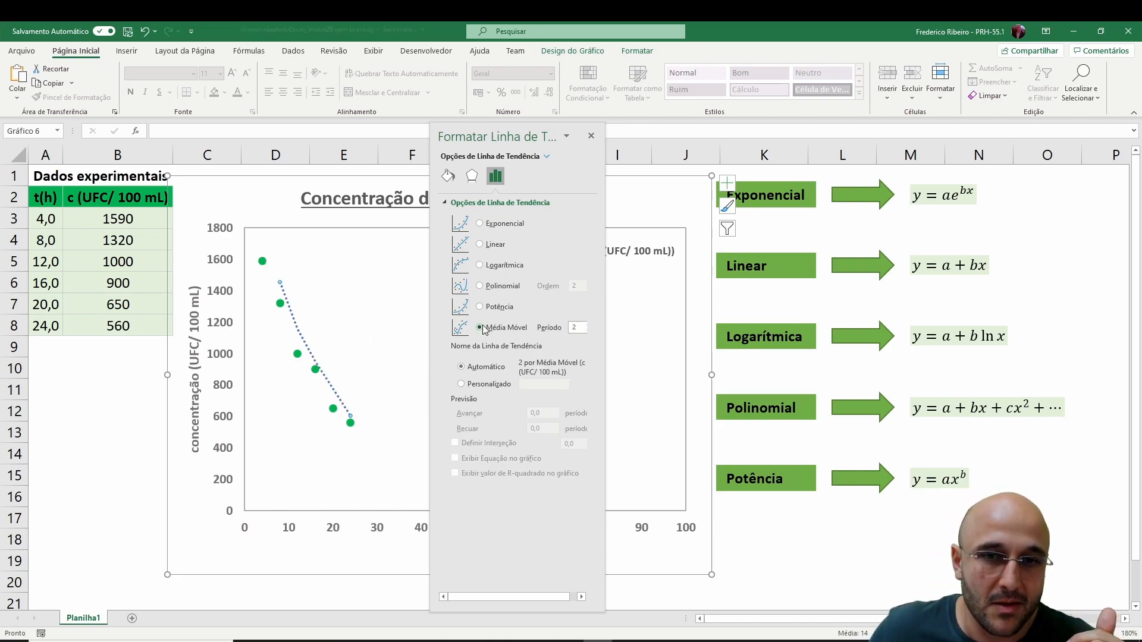
left_click(587, 326)
left_click(587, 326)
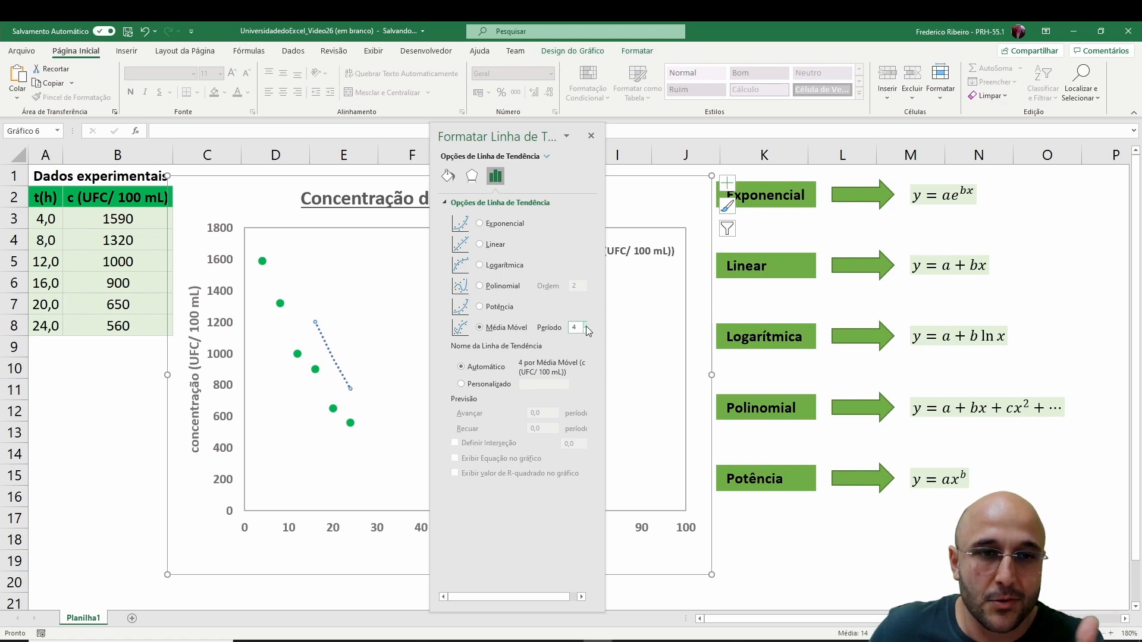
left_click(587, 326)
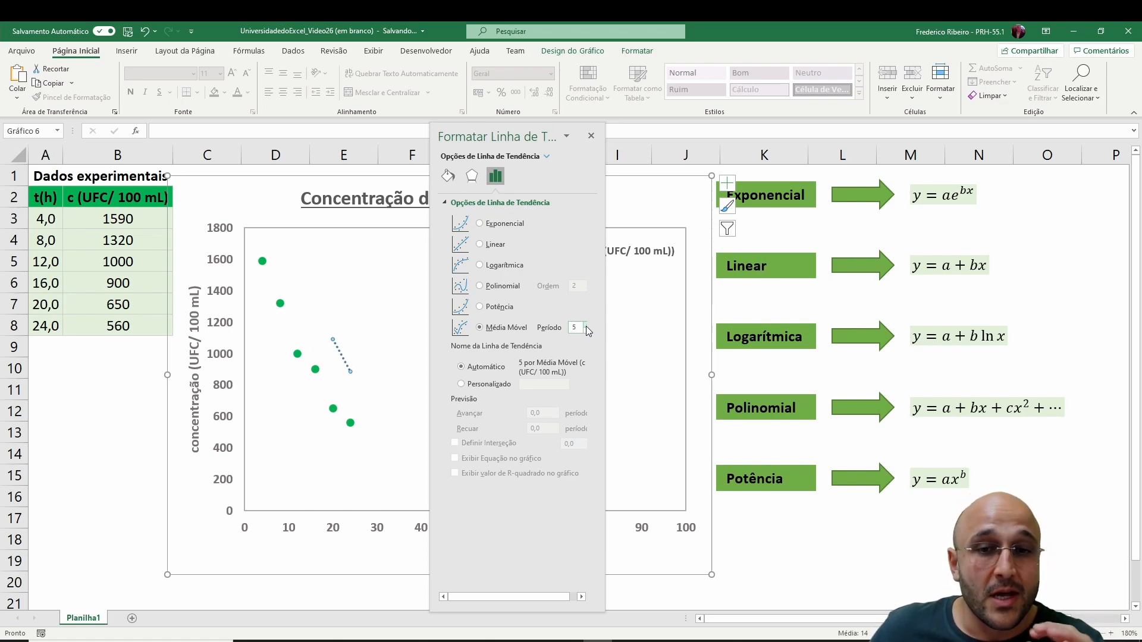
left_click(584, 332)
left_click(584, 332)
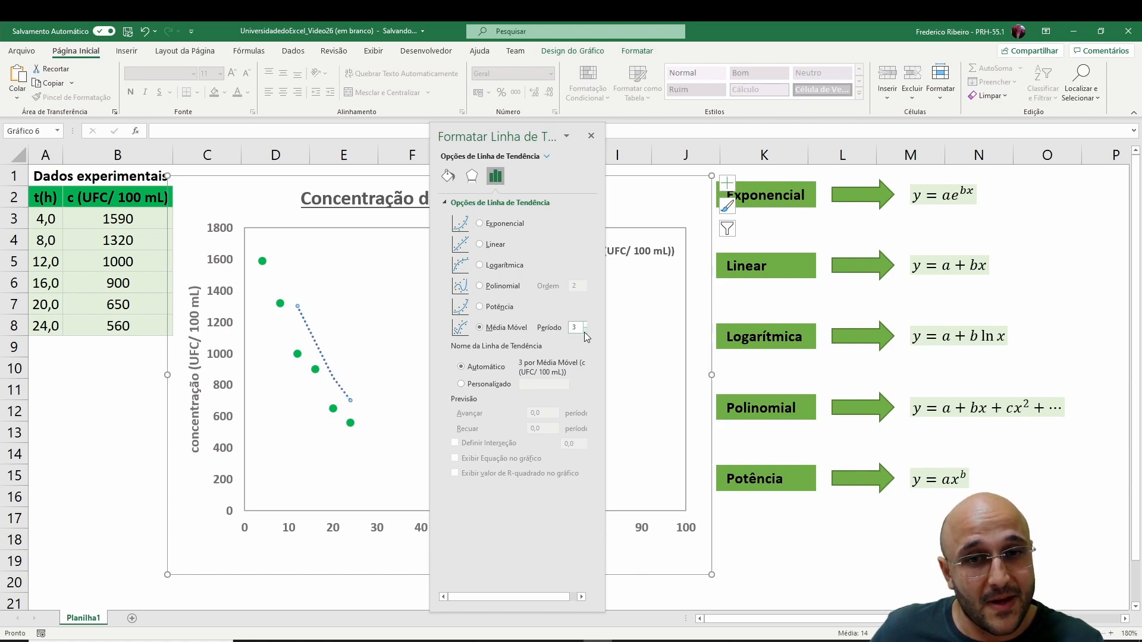
left_click(584, 332)
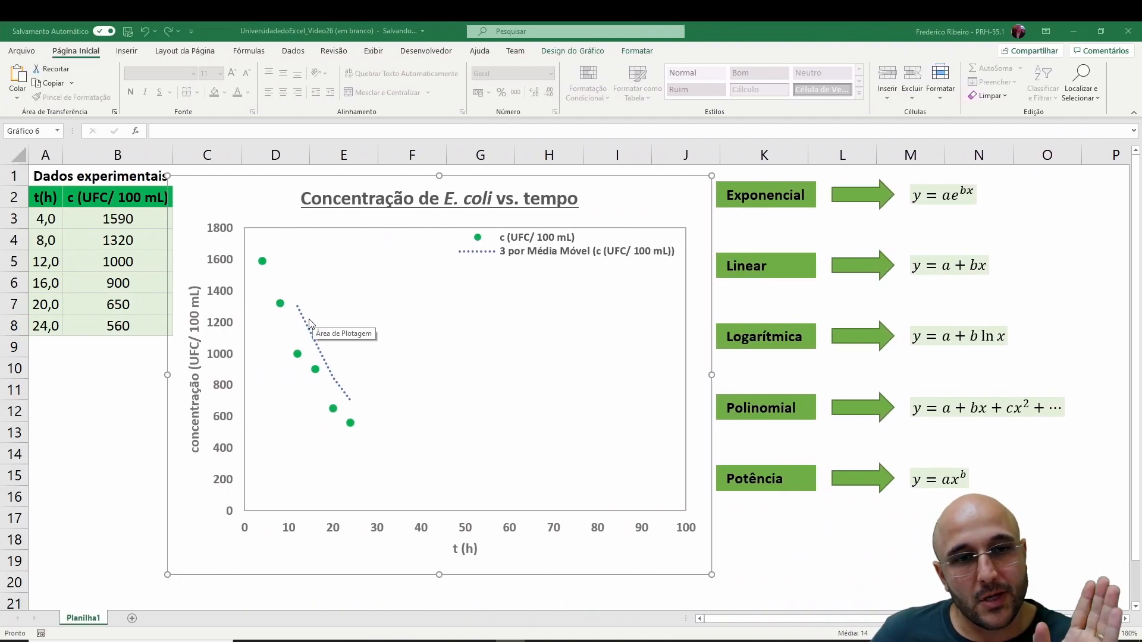
- Reopen the trendline's formatting options and try the Exponencial, Linear, Logarítmica, Polinomial and Potência types in turn
double_click(309, 324)
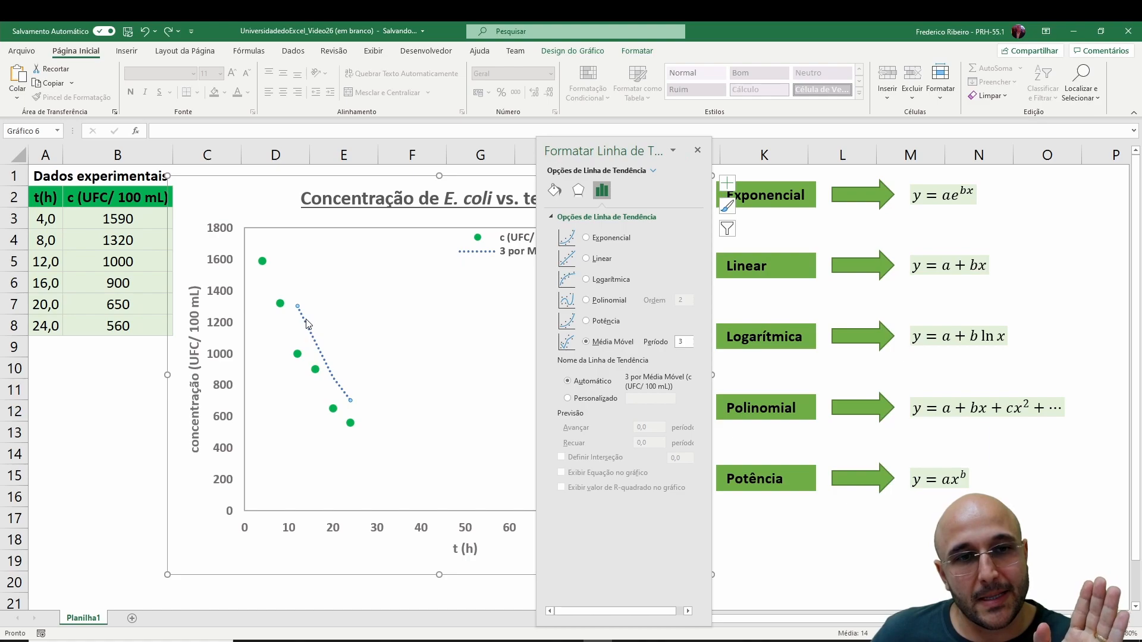
left_click(586, 238)
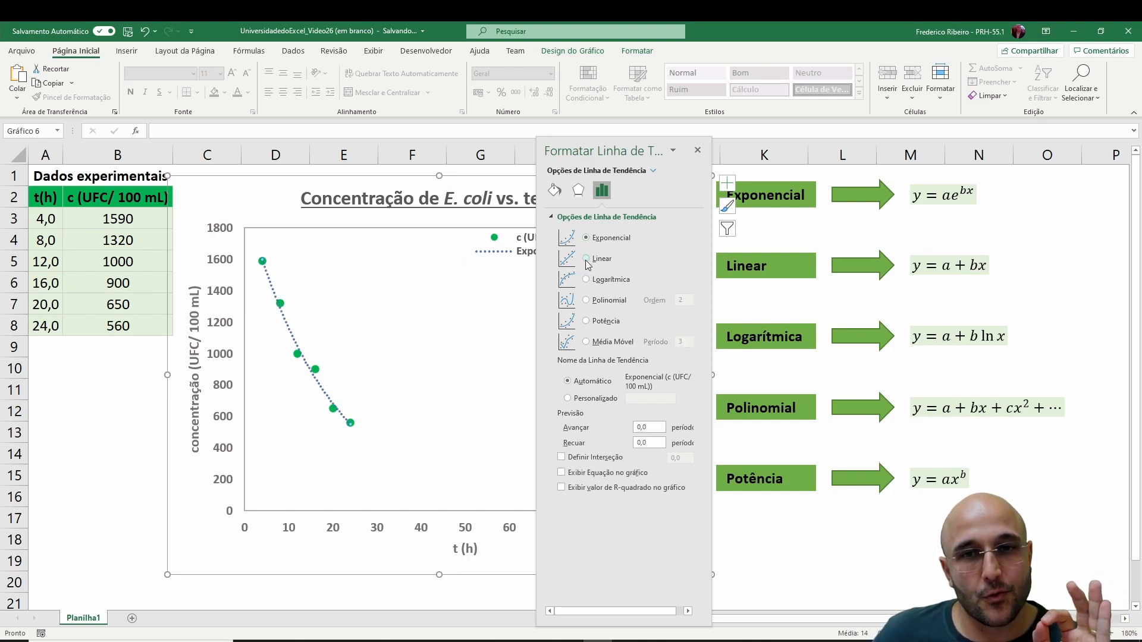
left_click(587, 259)
left_click(586, 278)
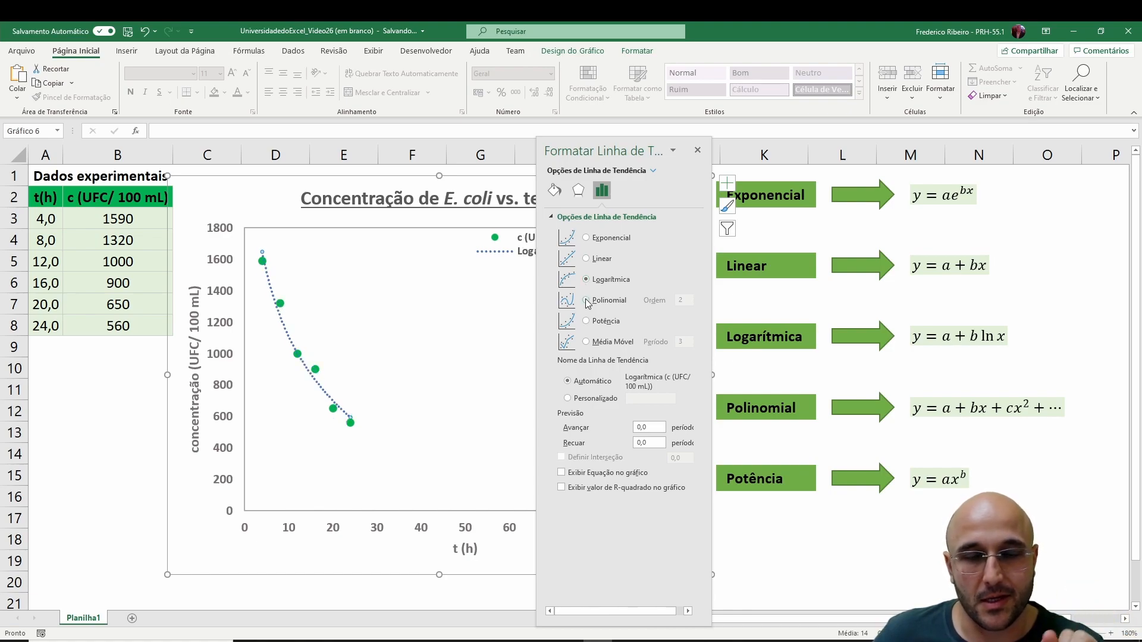
left_click(586, 301)
left_click(586, 321)
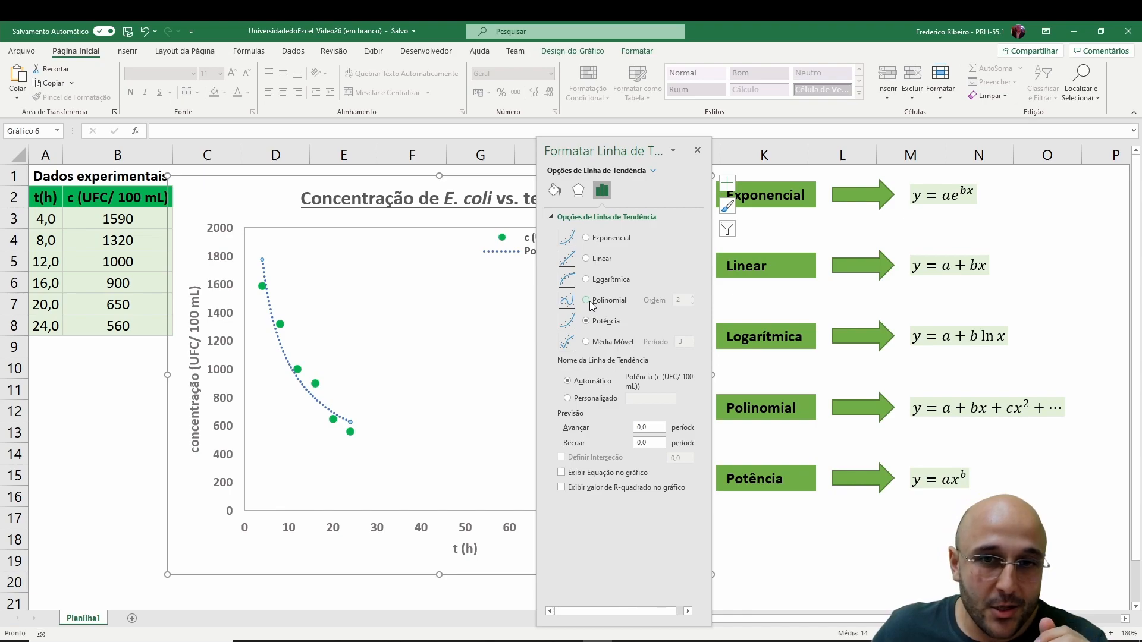
- Set the trendline type to Exponencial and give it the custom name "Modelo", keeping the chart legend uncovered
left_click(586, 239)
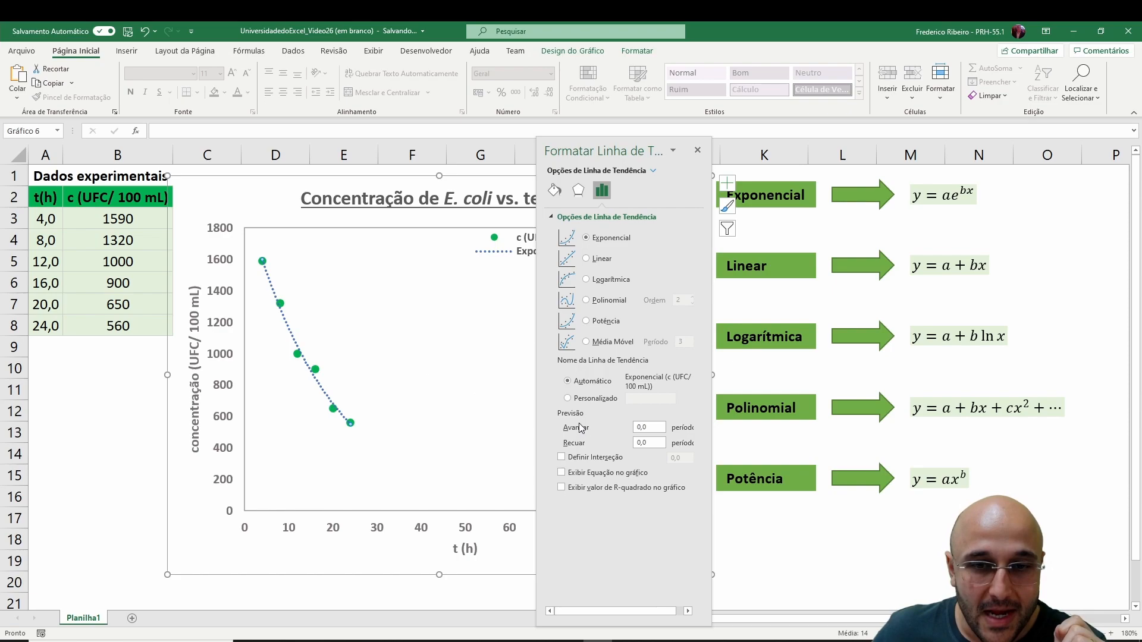
left_click_drag(585, 147, 716, 145)
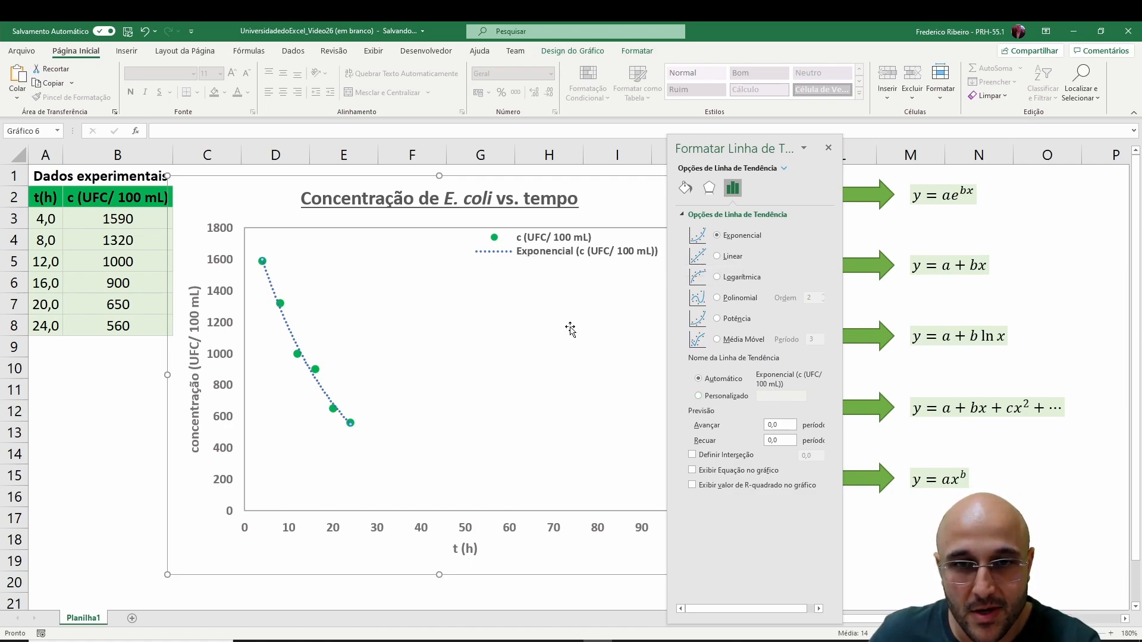
left_click(720, 398)
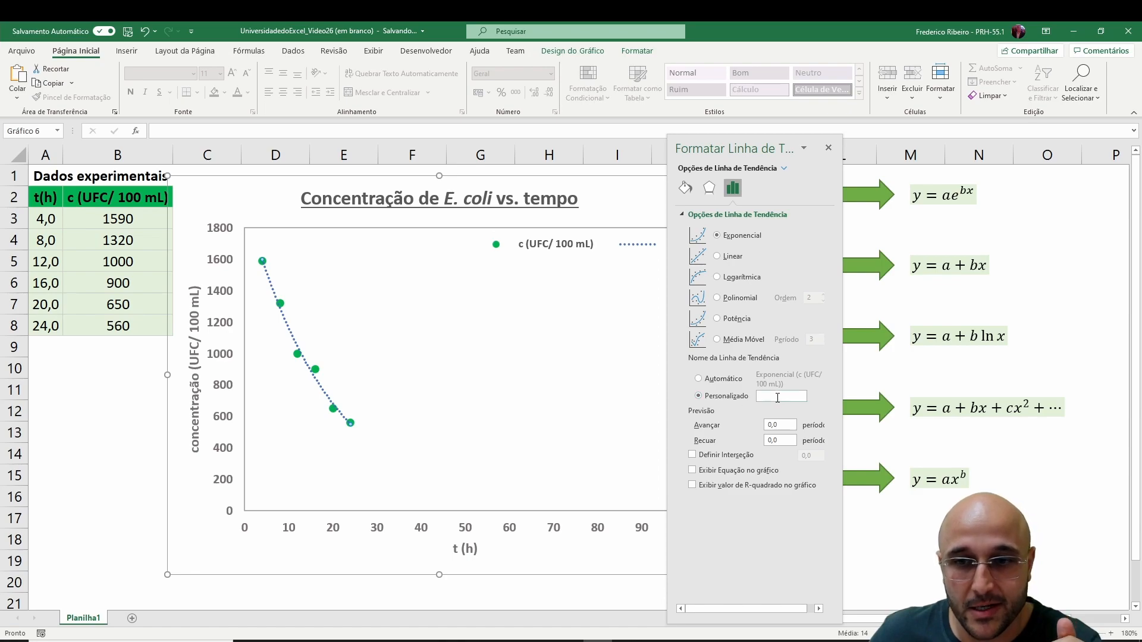
left_click(777, 396)
type("Modelo")
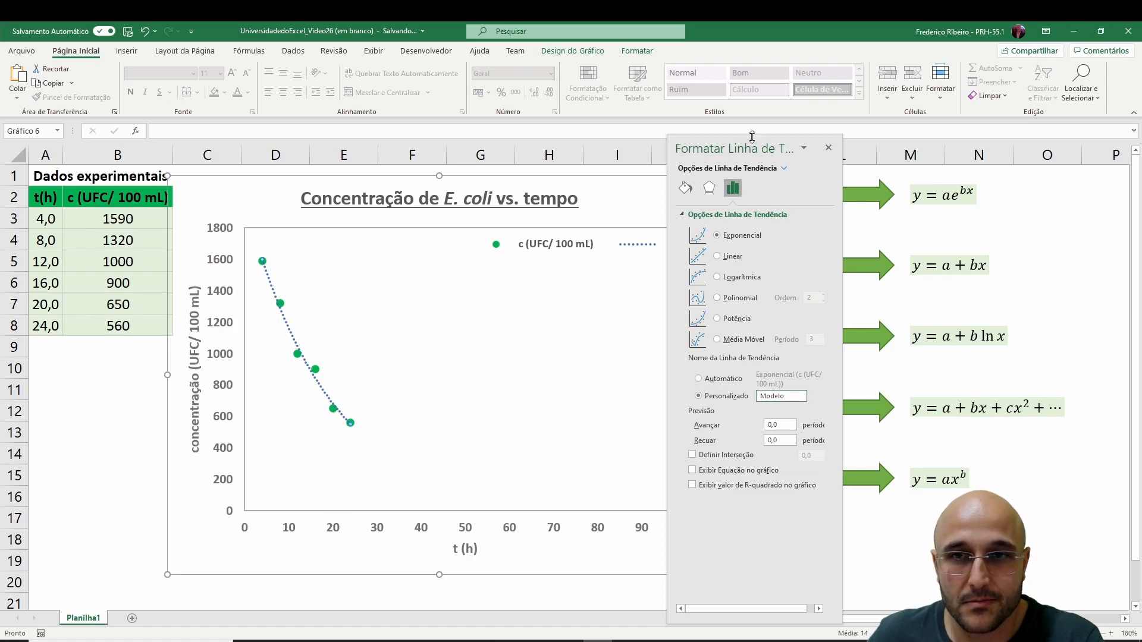
left_click_drag(752, 136, 819, 136)
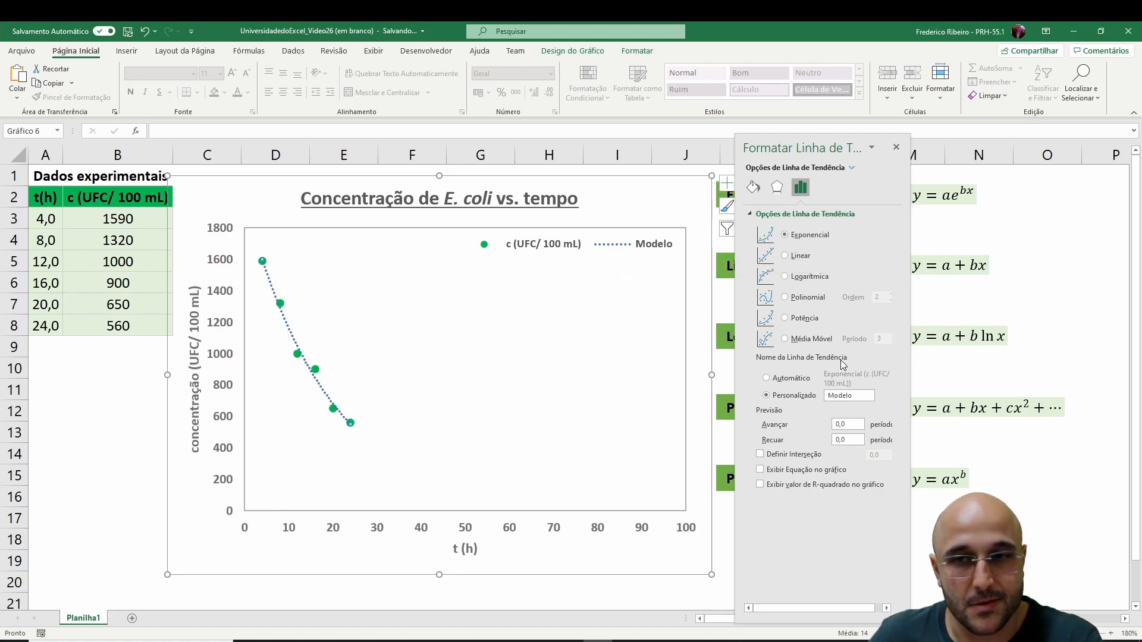
- Try defining a fixed intercept of 1,0 for the exponential trendline and turn the option off again
left_click(770, 461)
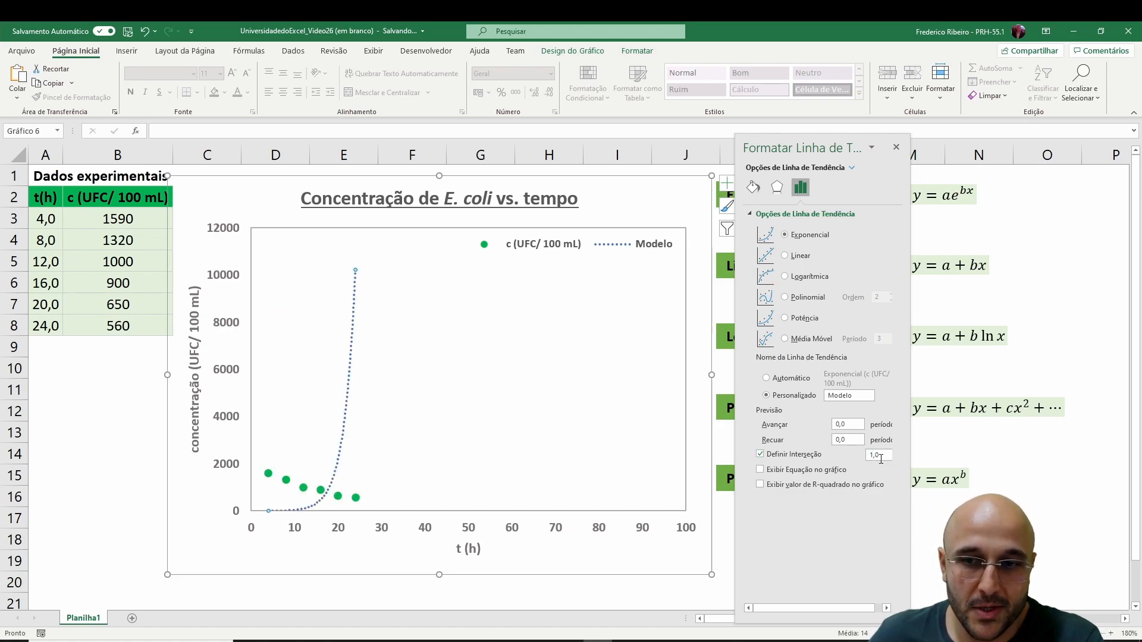
left_click_drag(880, 455, 867, 456)
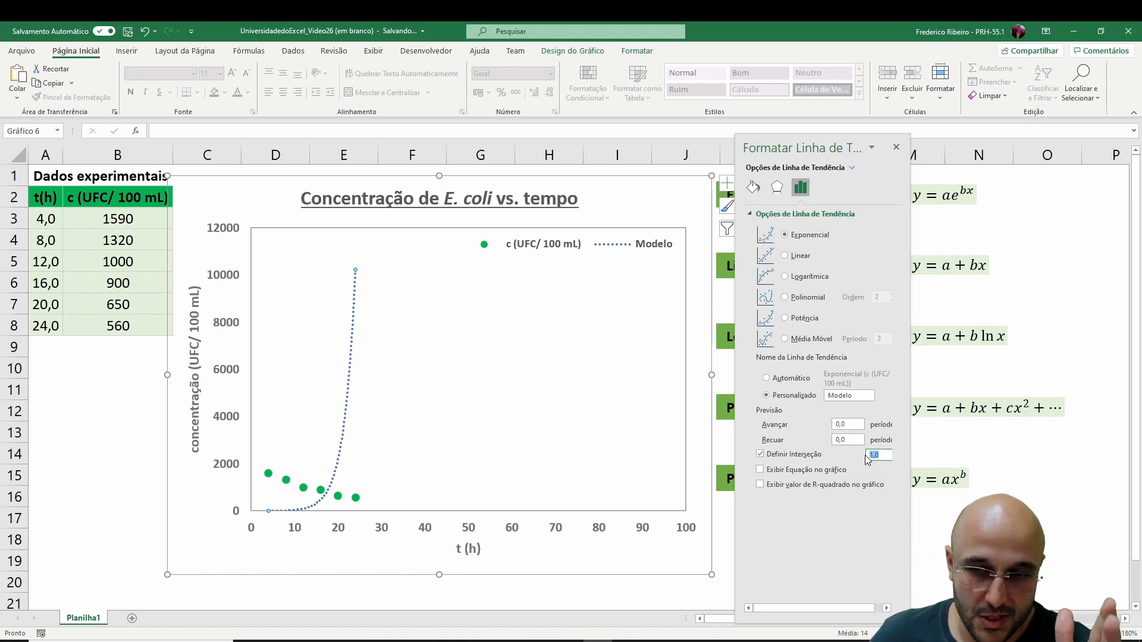
left_click(760, 456)
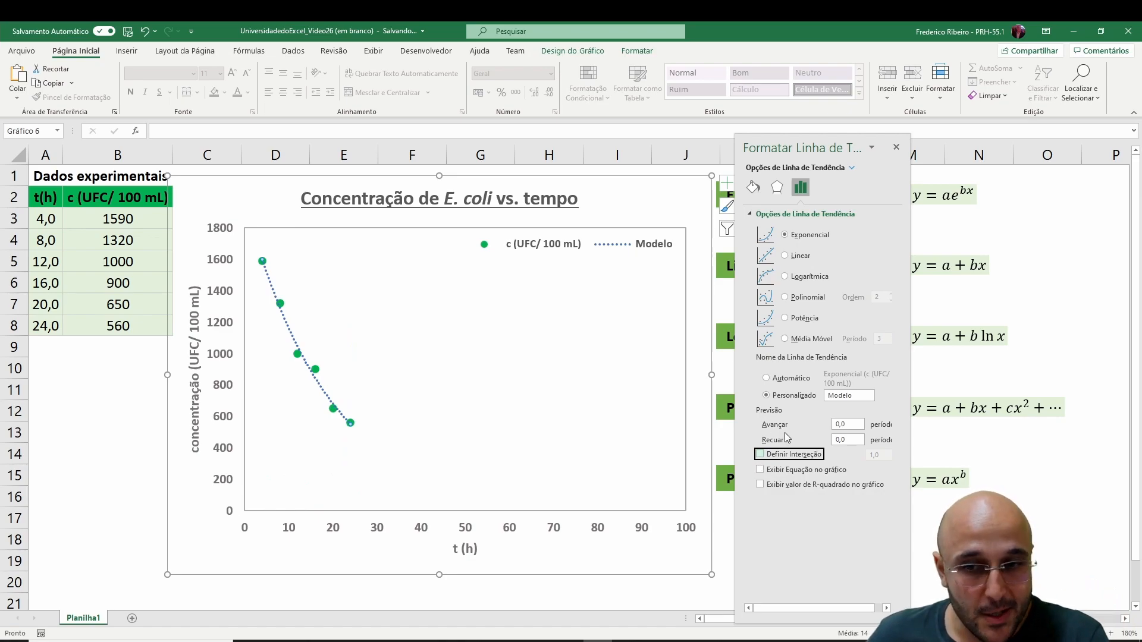
- Display the trendline's equation and R-squared value on the chart, placing the label below the curve inside the plot area
left_click(761, 471)
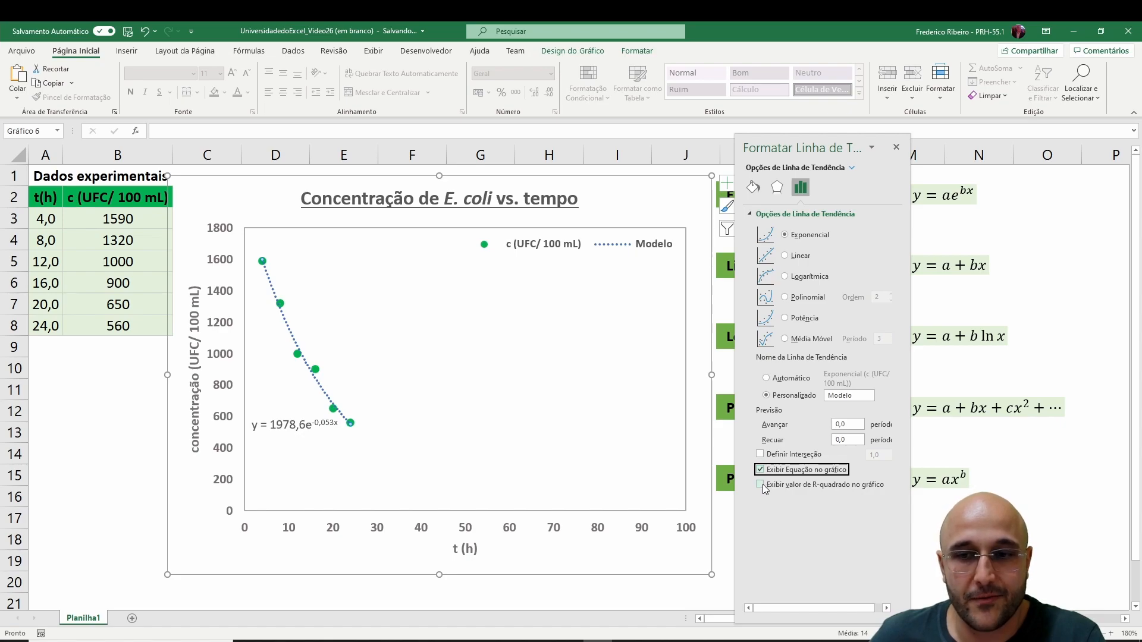
left_click(311, 433)
left_click_drag(311, 435, 311, 478)
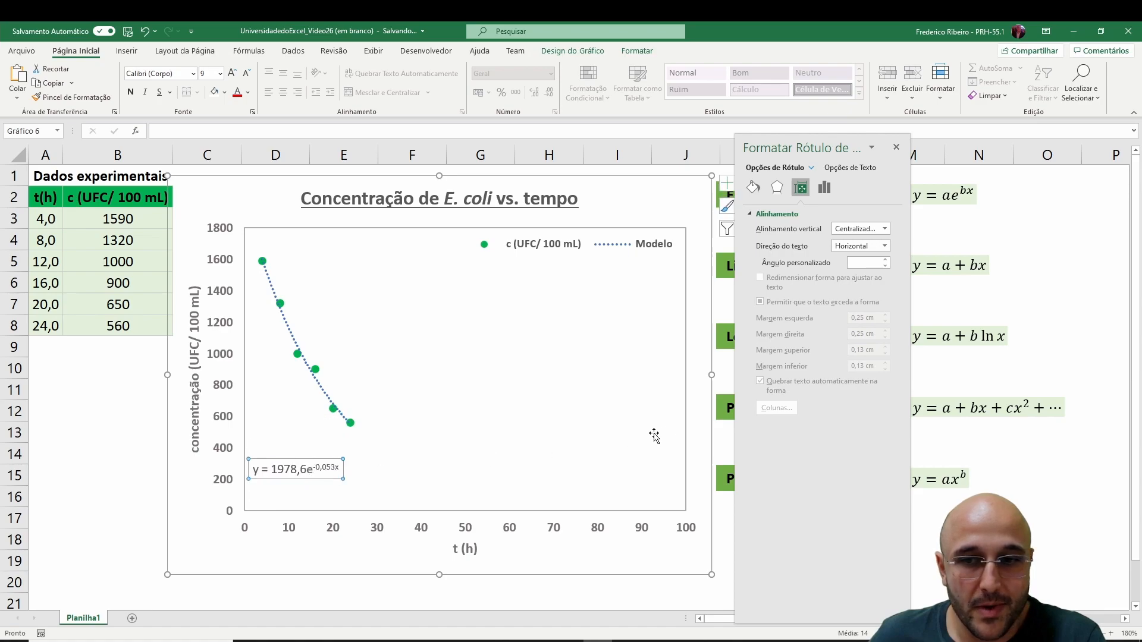
left_click(321, 392)
left_click(760, 476)
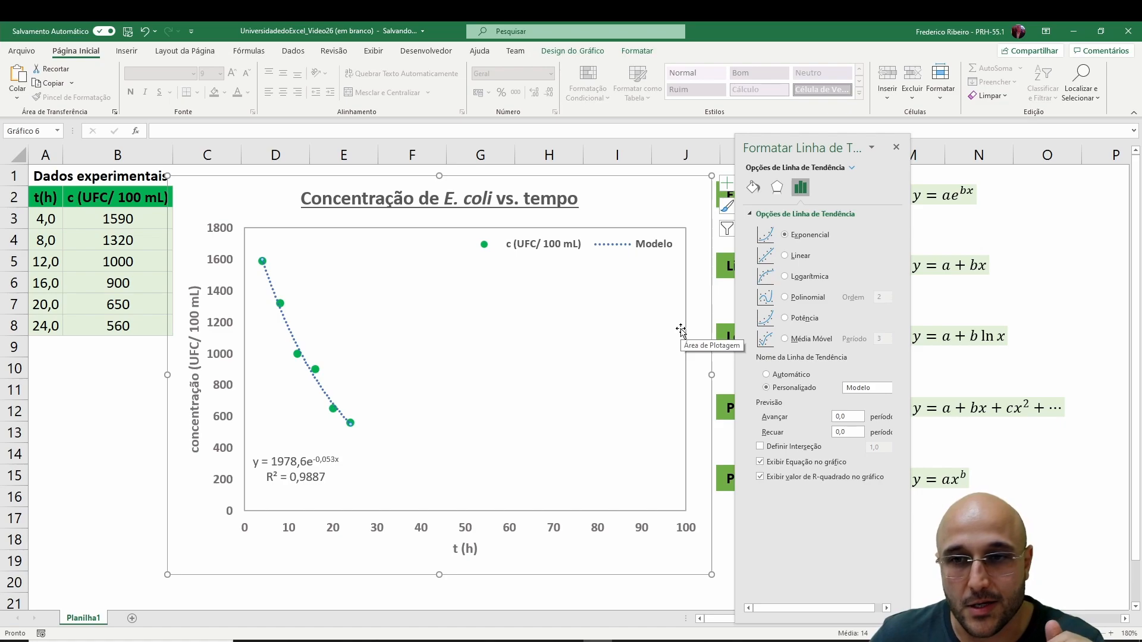
- Try the Linear and Logarítmica types to compare their equations and R-squared values, and return the trendline to Exponencial
left_click(785, 256)
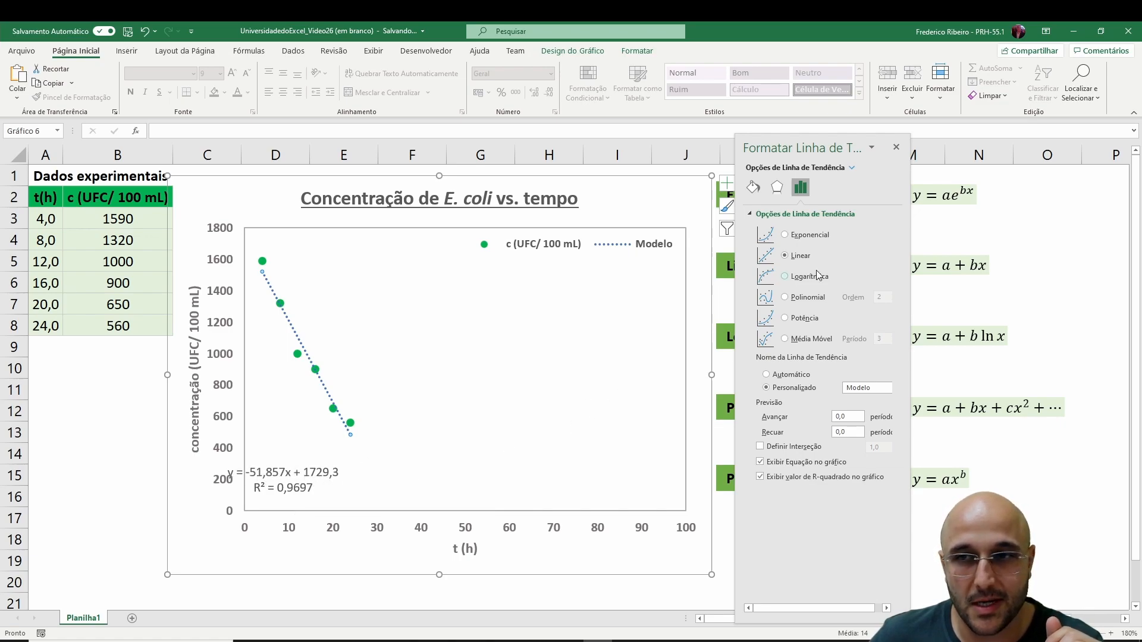
left_click_drag(833, 143, 859, 136)
left_click(837, 275)
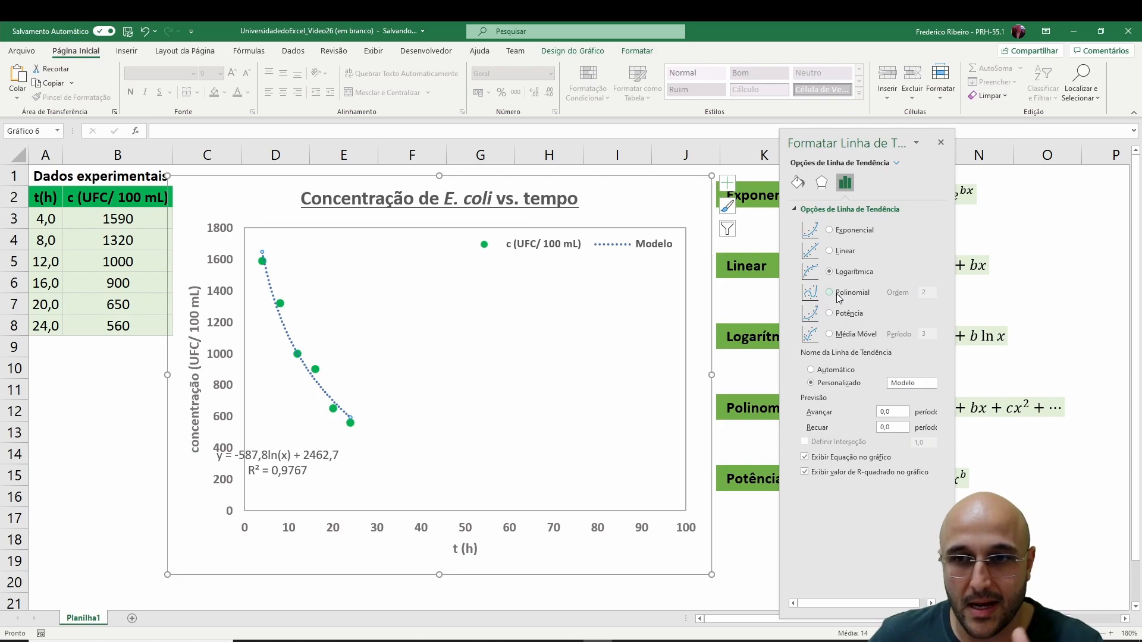
left_click(830, 231)
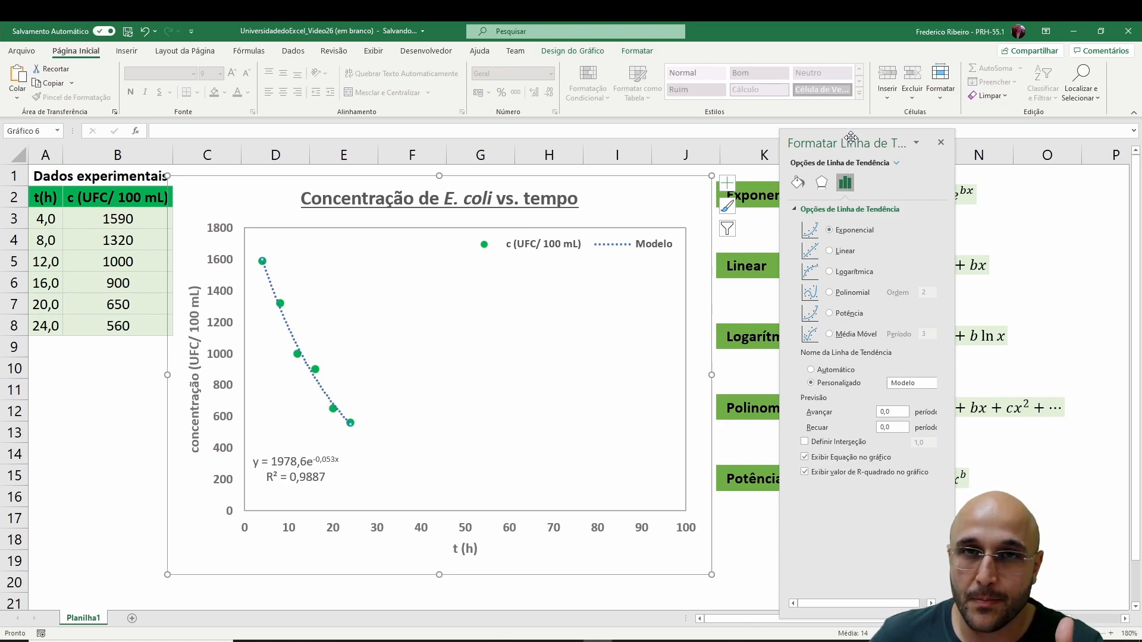
- Compare the general exponential equation beside the chart with the fitted trendline equation, highlighting the coefficient a
left_click_drag(851, 138, 789, 126)
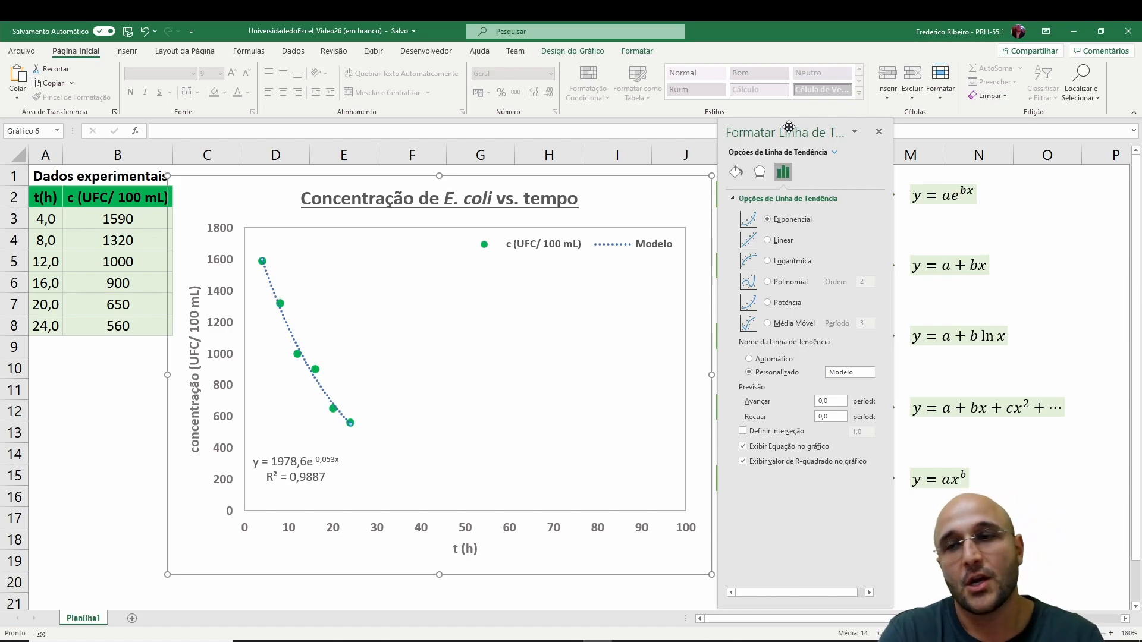
left_click_drag(789, 127, 692, 123)
left_click(918, 207)
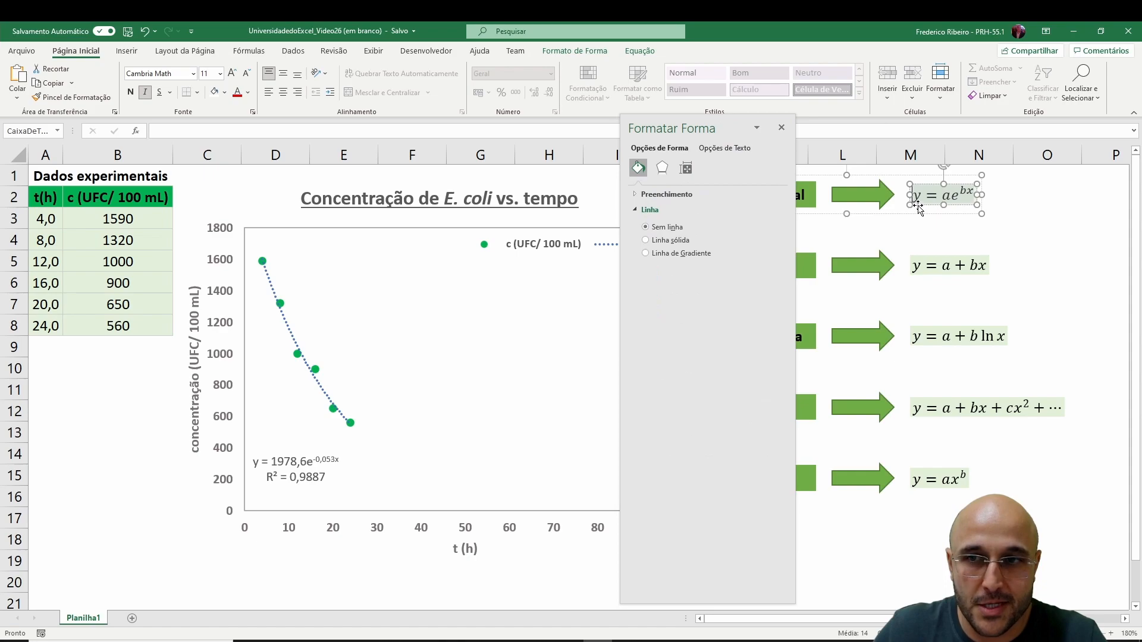
left_click(917, 205)
double_click(944, 195)
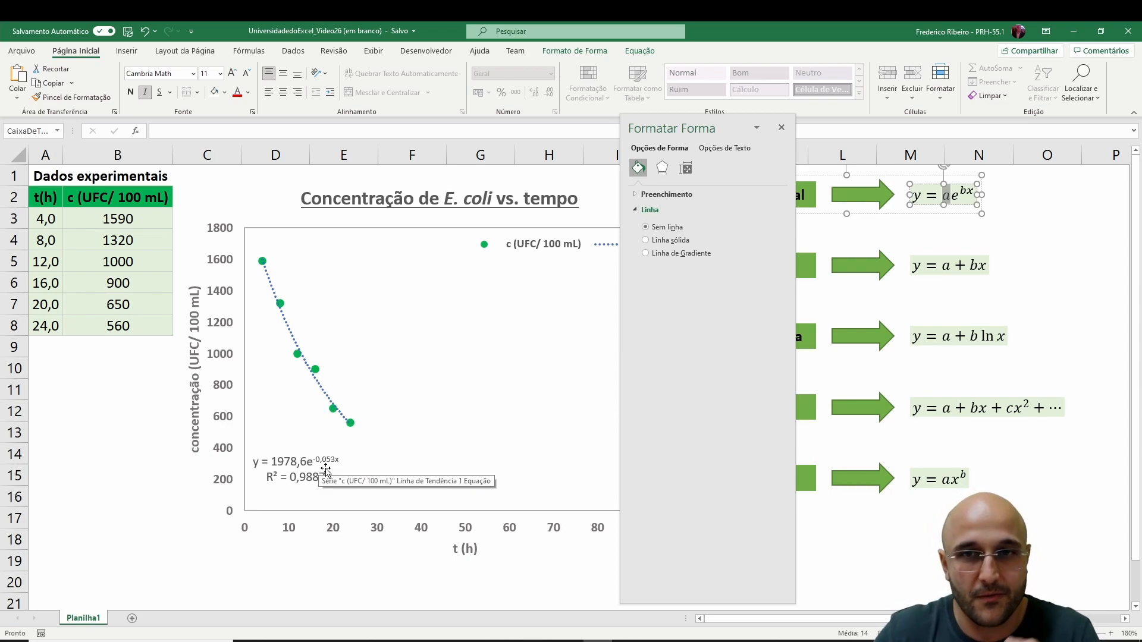
- Extend the Modelo trendline's forecast forward by 76 periods, keeping the chart clear of the formatting options
left_click(290, 329)
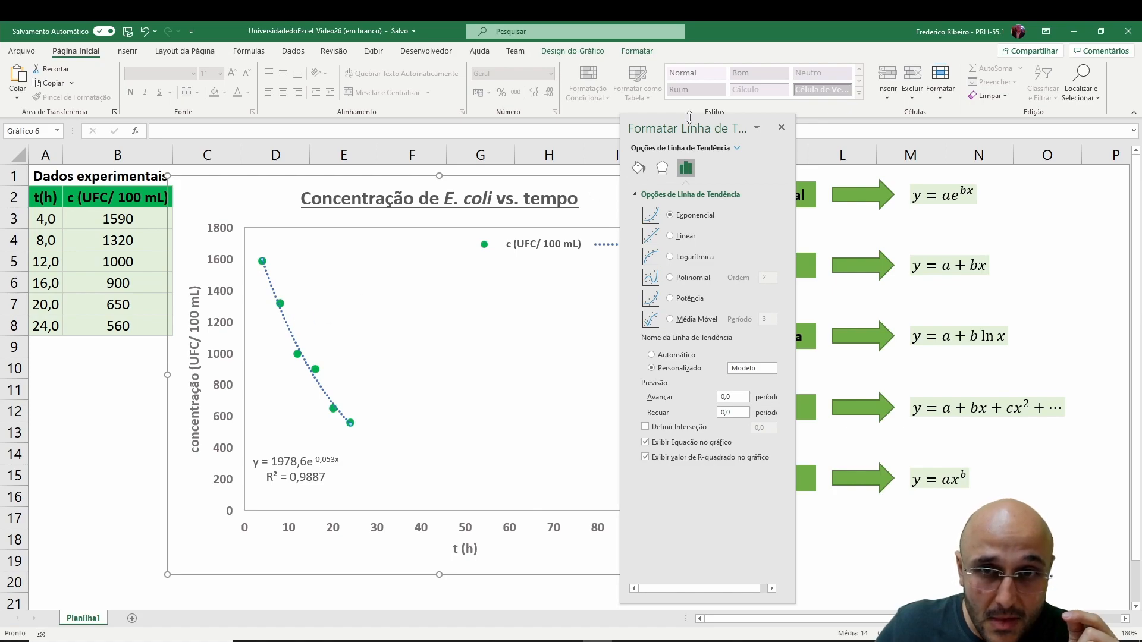
left_click_drag(690, 117, 723, 123)
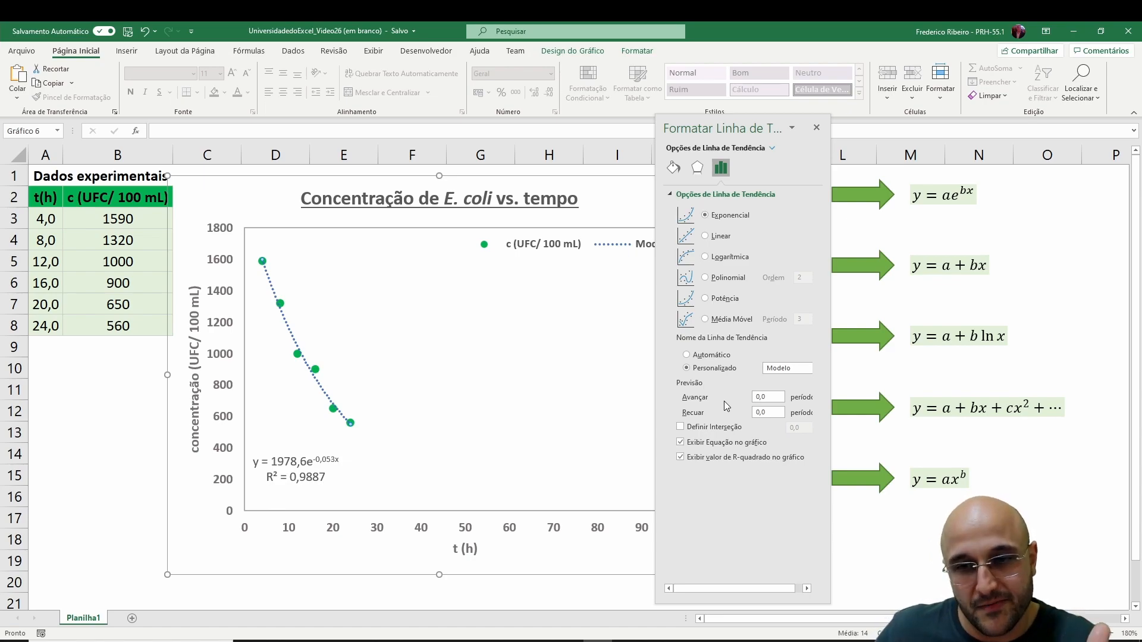
left_click_drag(782, 589, 791, 589)
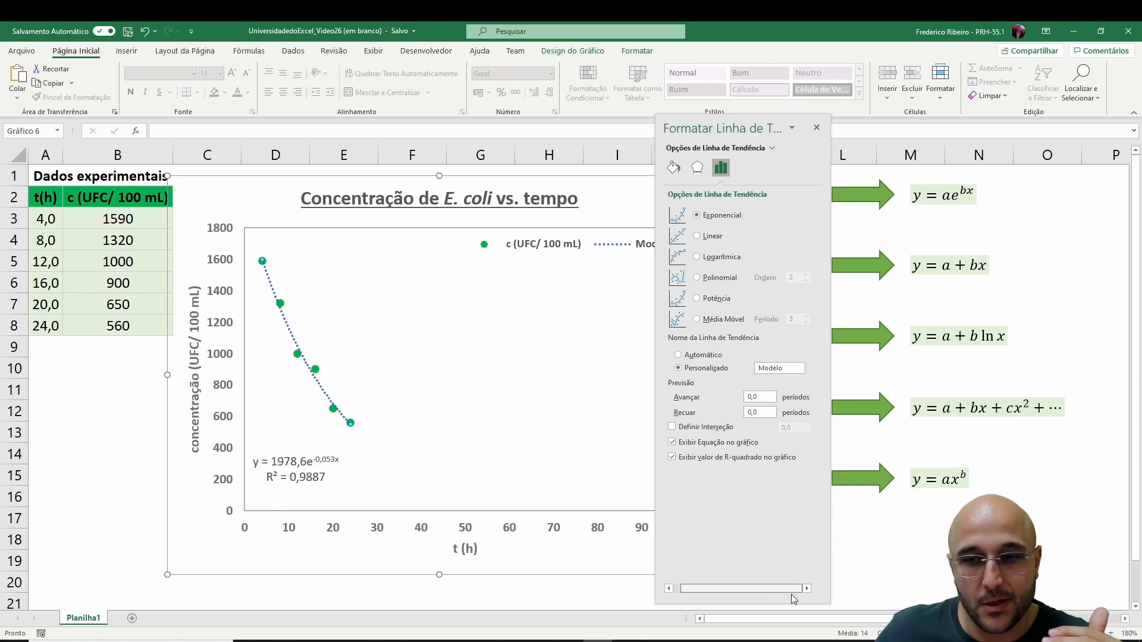
left_click_drag(831, 447, 859, 448)
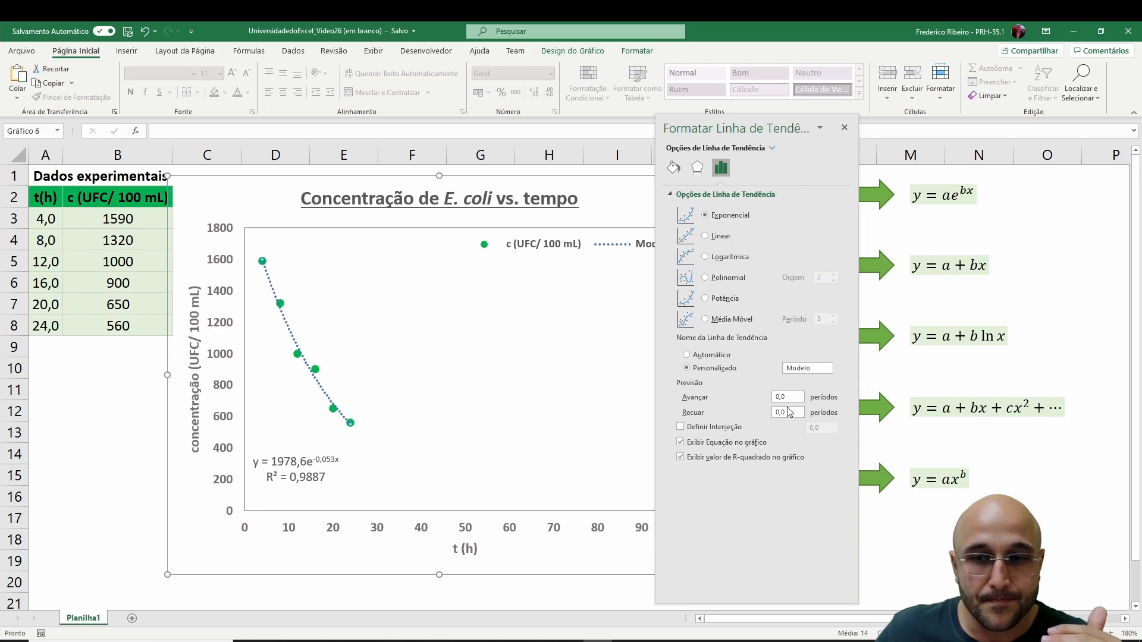
double_click(774, 396)
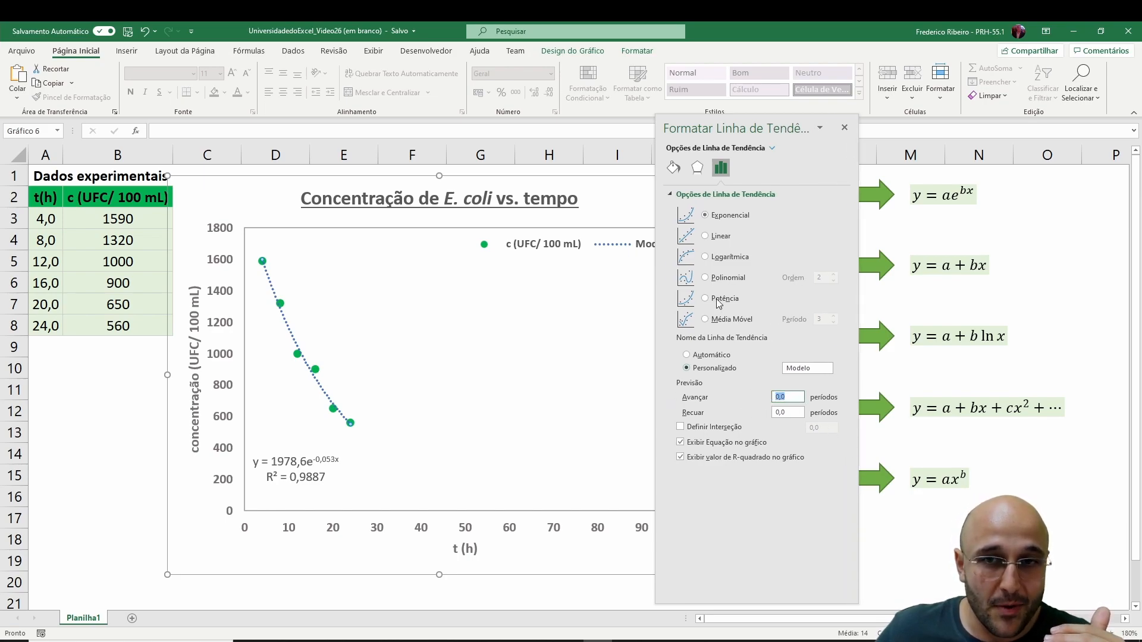
left_click_drag(732, 122, 820, 79)
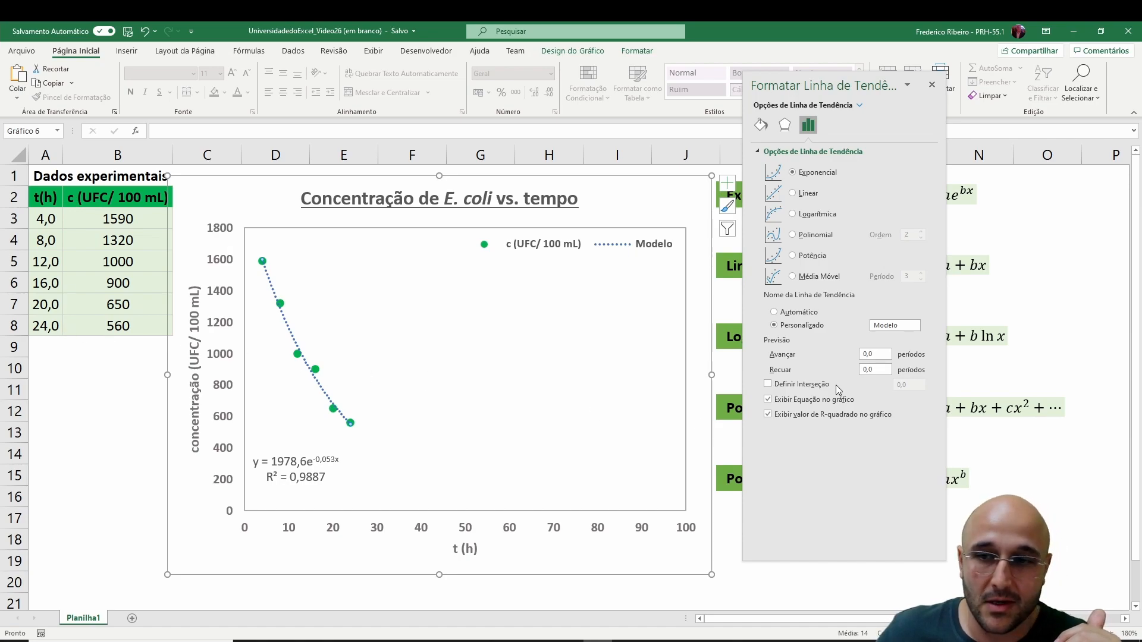
left_click(868, 353)
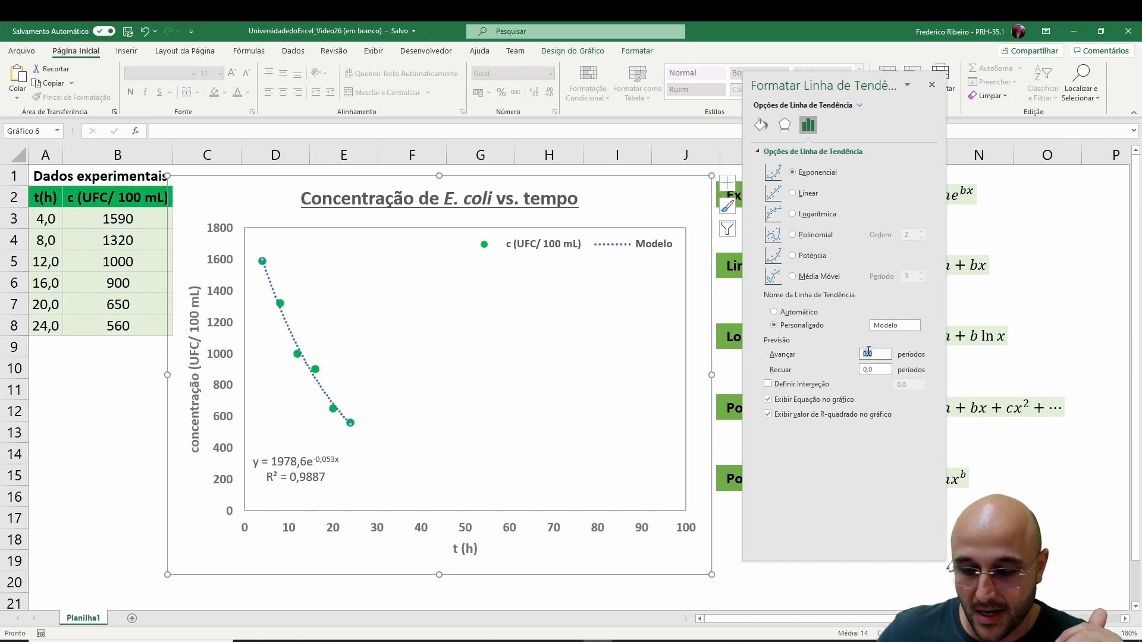
type("76")
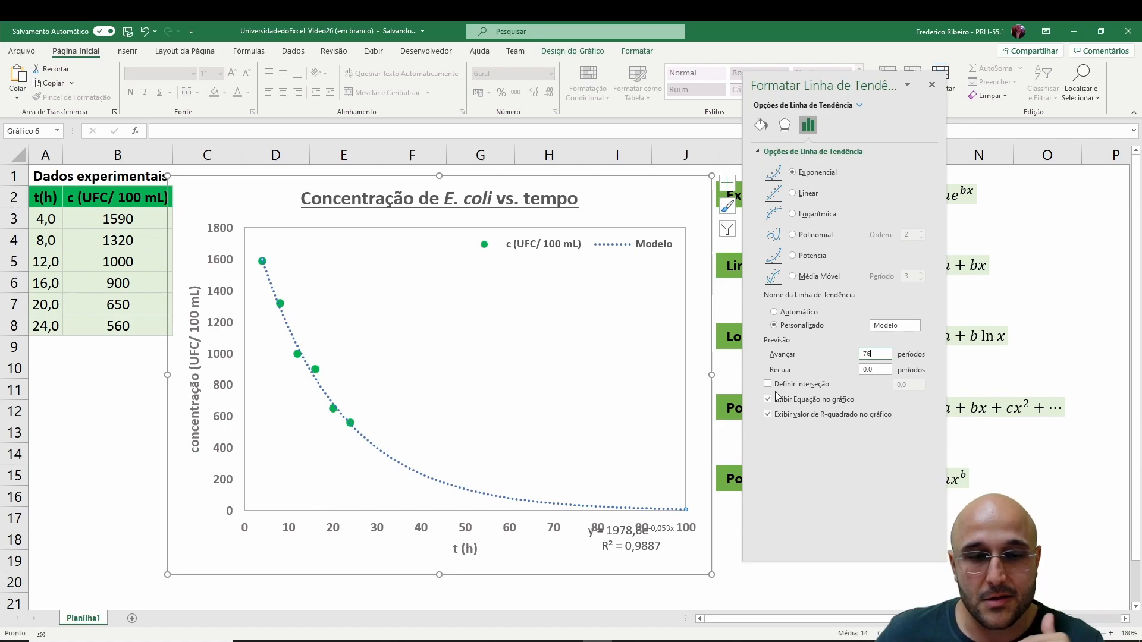
- Move the equation and R-squared label inside the plot area, under the curve near the origin, and reselect the trendline
left_click(651, 556)
left_click_drag(643, 557, 305, 509)
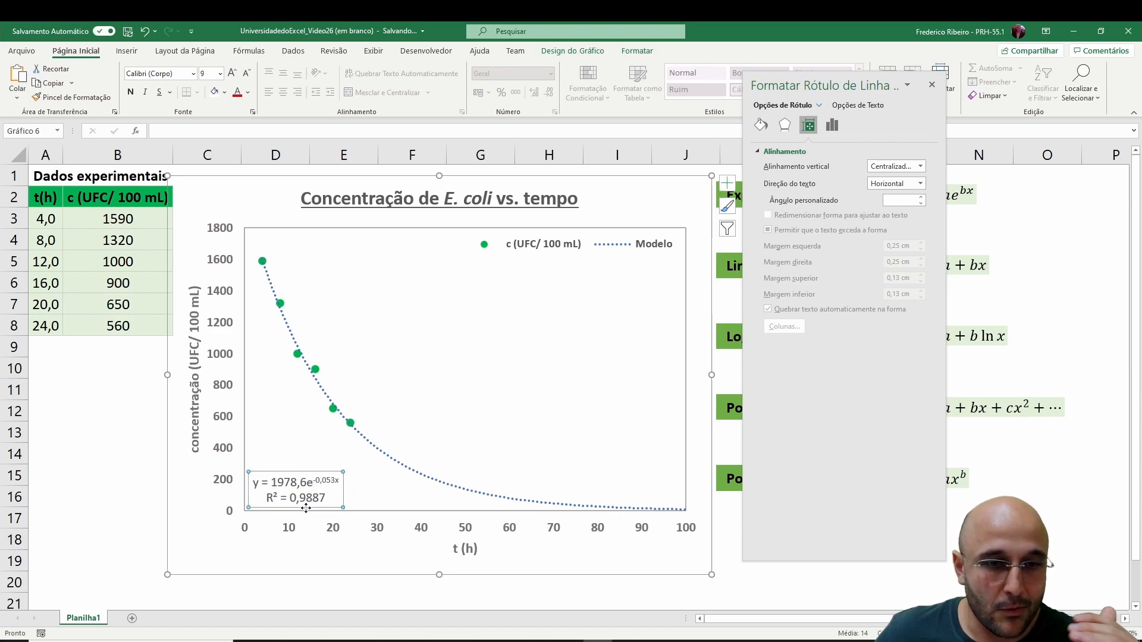
left_click(317, 387)
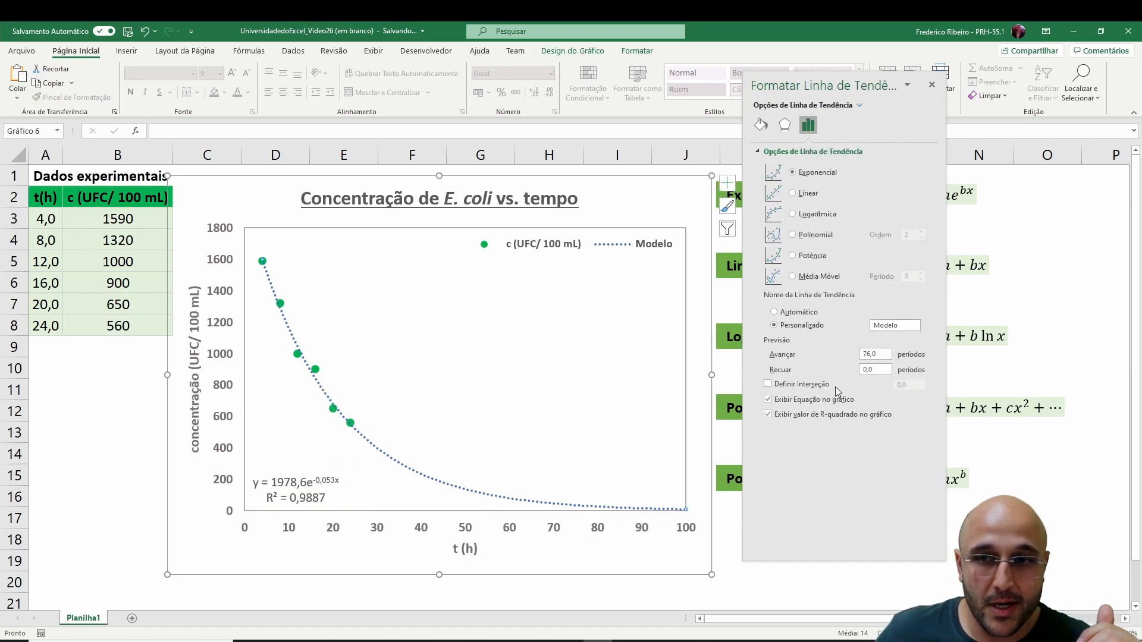
- Extend the trendline's forecast backward by 4 periods and check the curve and its equation label
left_click(884, 369)
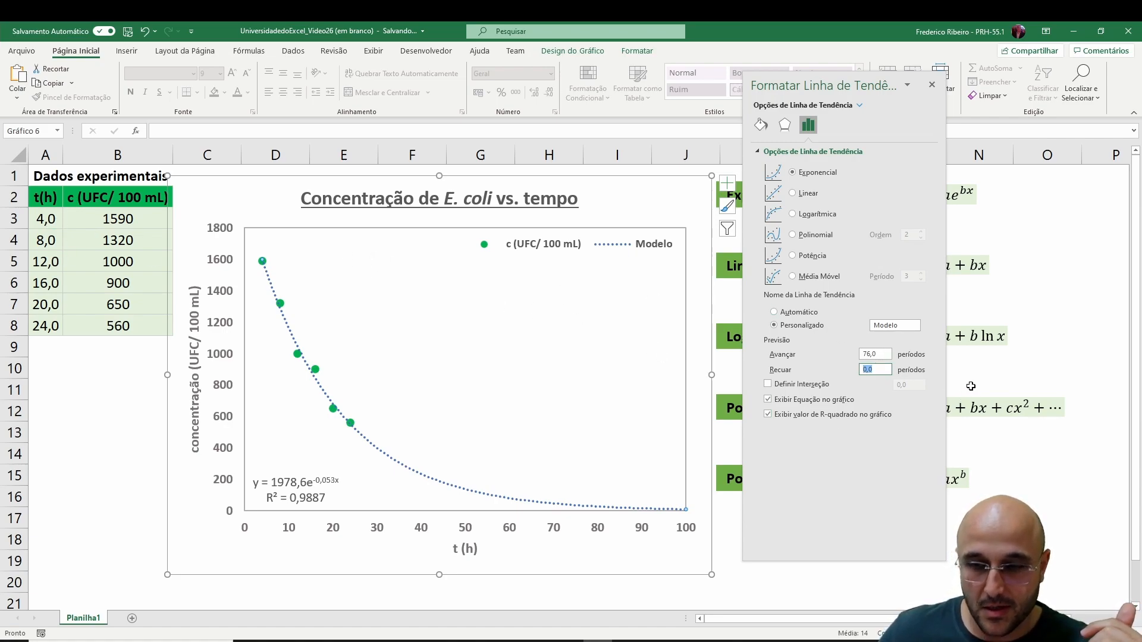
type("4")
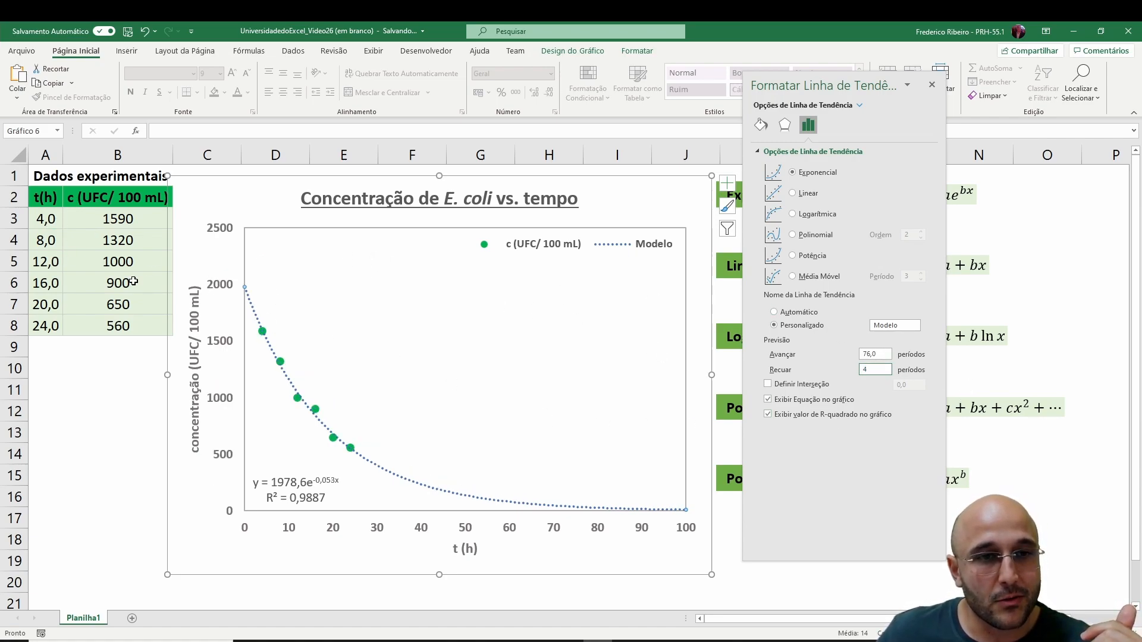
left_click(292, 300)
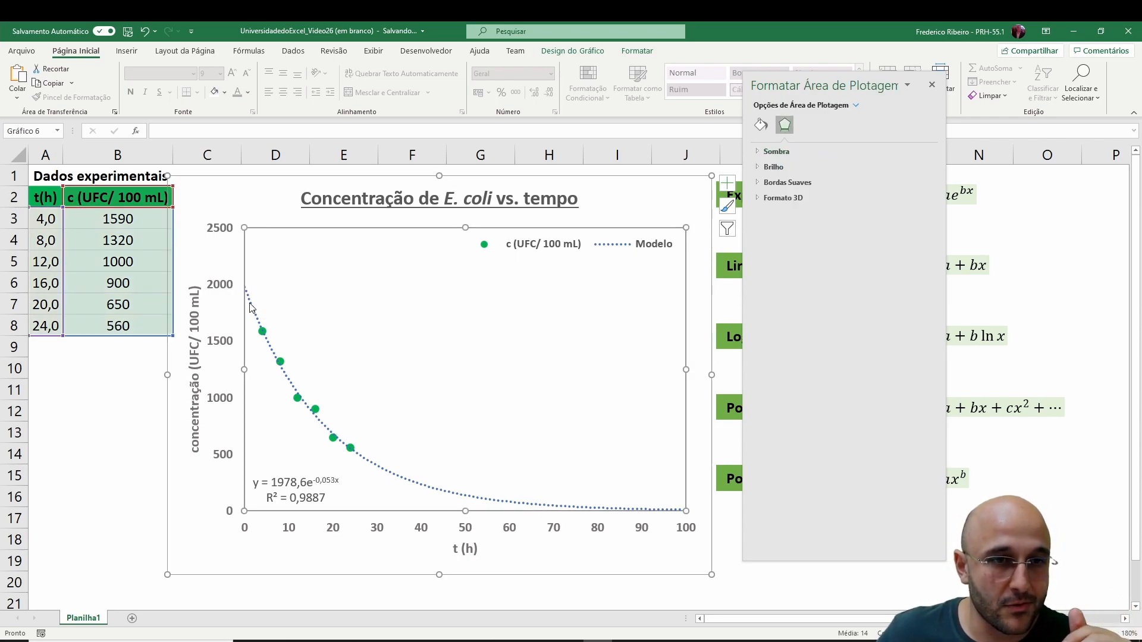
left_click(297, 491)
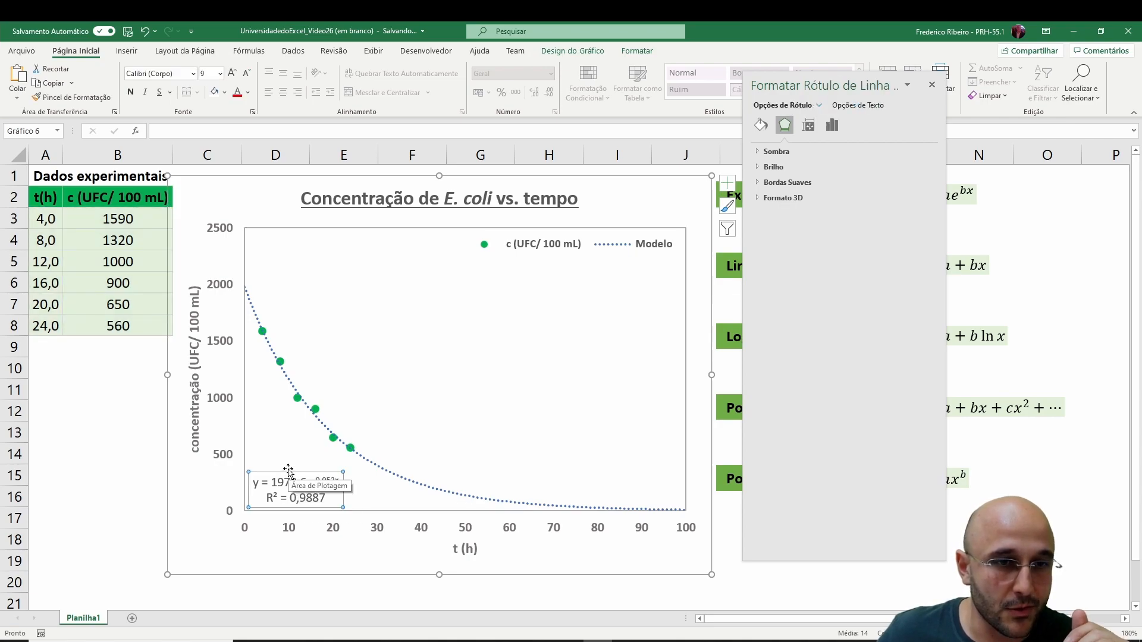
mouse_move(311, 473)
left_mouse_down()
mouse_move(387, 449)
mouse_move(283, 482)
mouse_move(308, 475)
left_mouse_up()
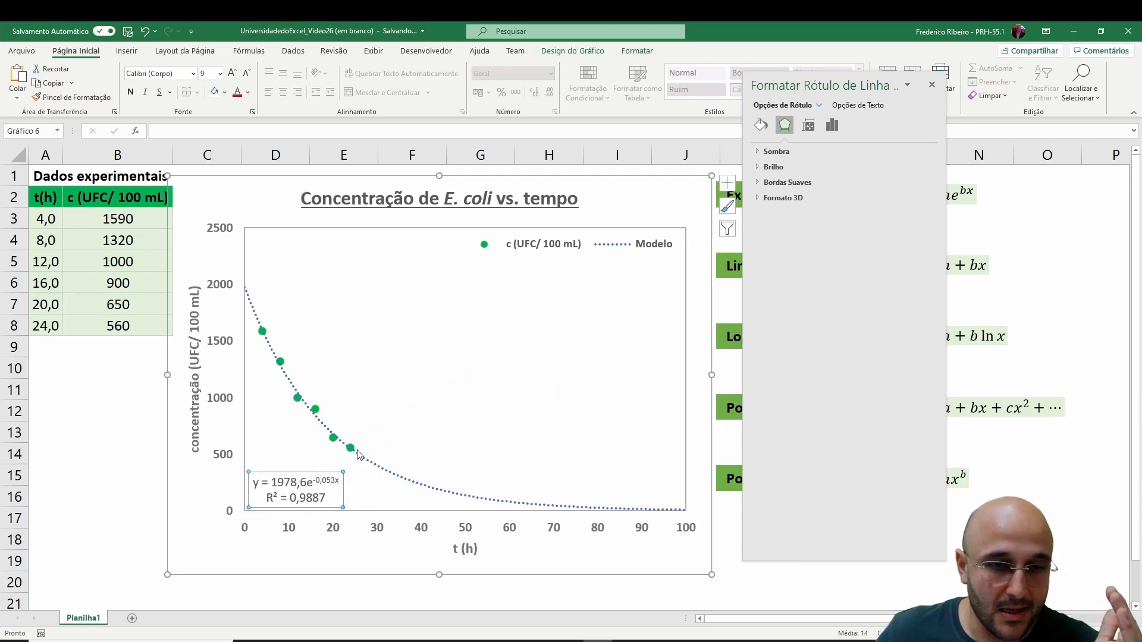
- Format the trendline as a solid-fill line in the theme green colour with a dashed stroke style
left_click(375, 467)
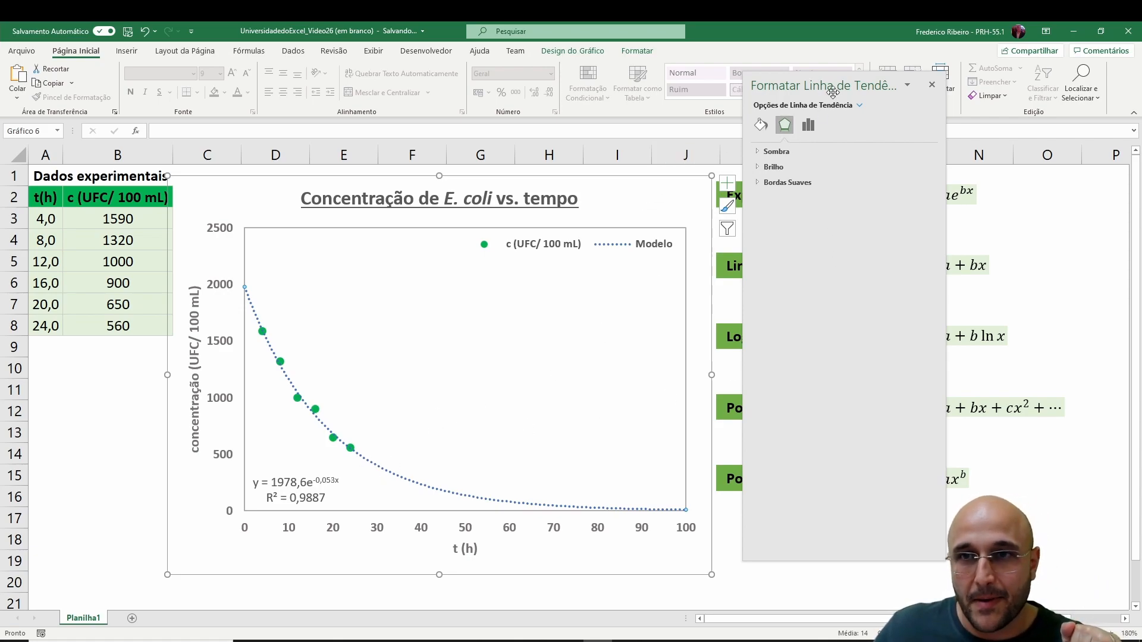
left_click_drag(830, 86, 756, 122)
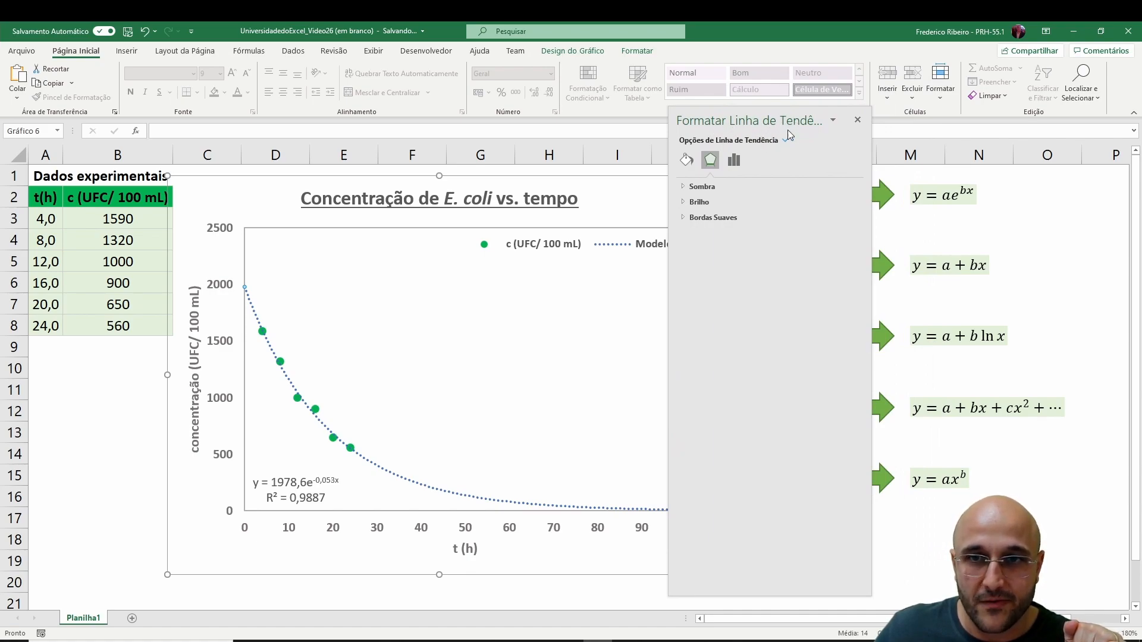
left_click(684, 164)
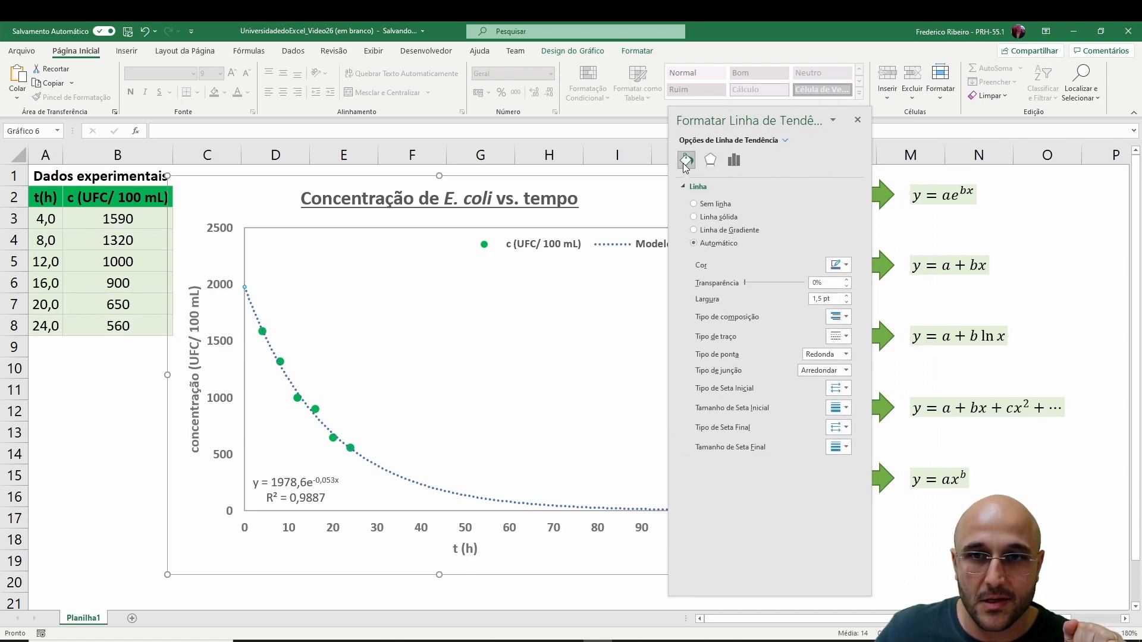
left_click(708, 223)
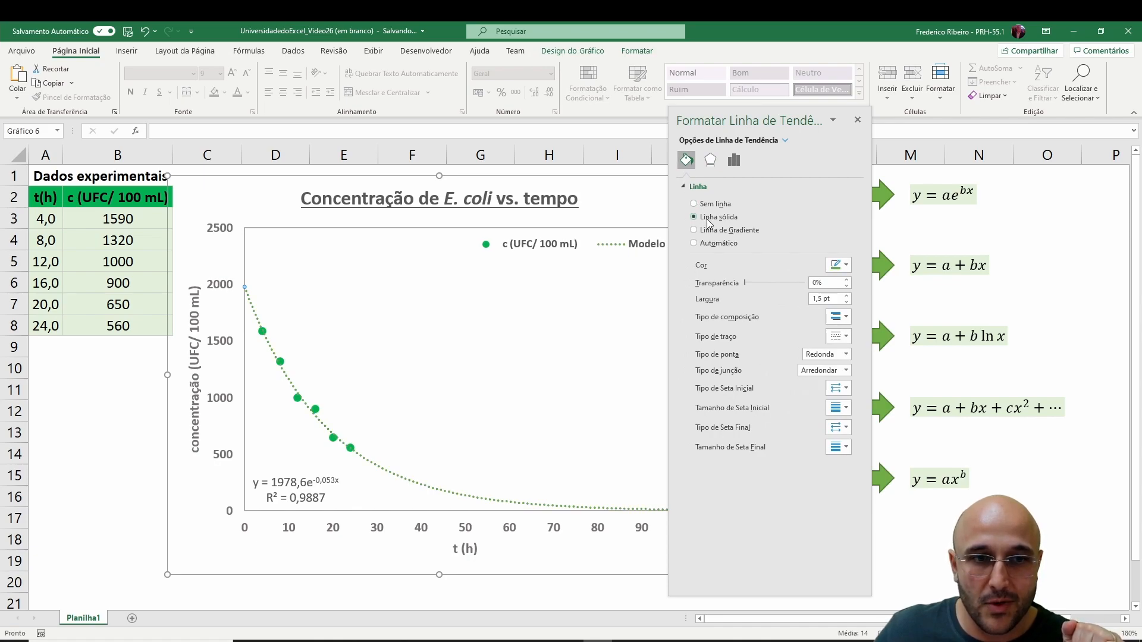
left_click(847, 265)
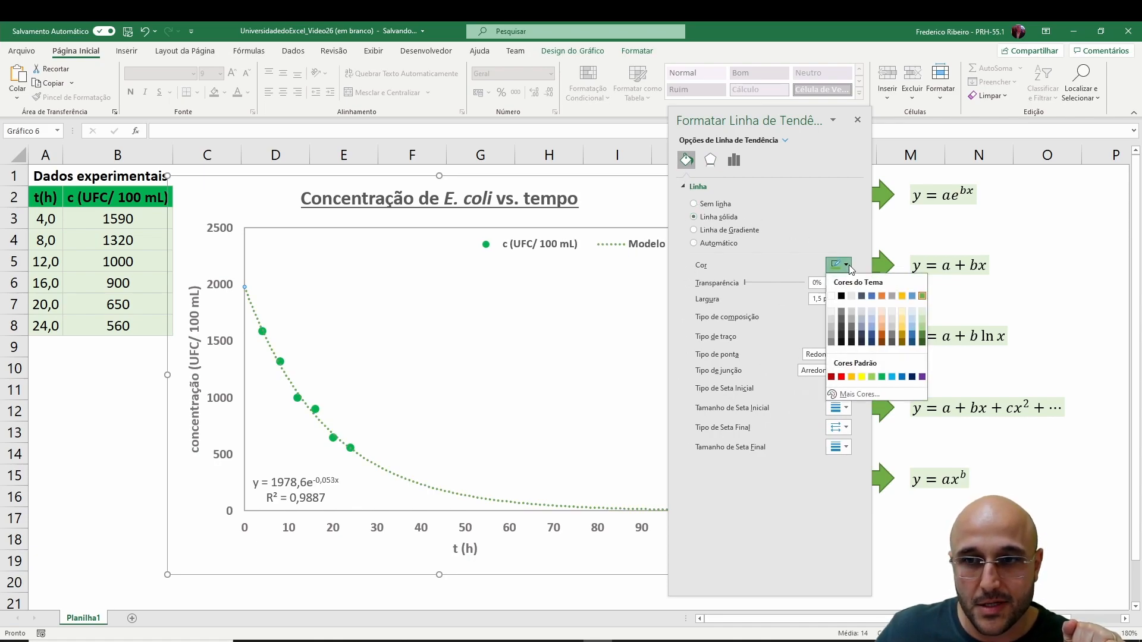
left_click(910, 297)
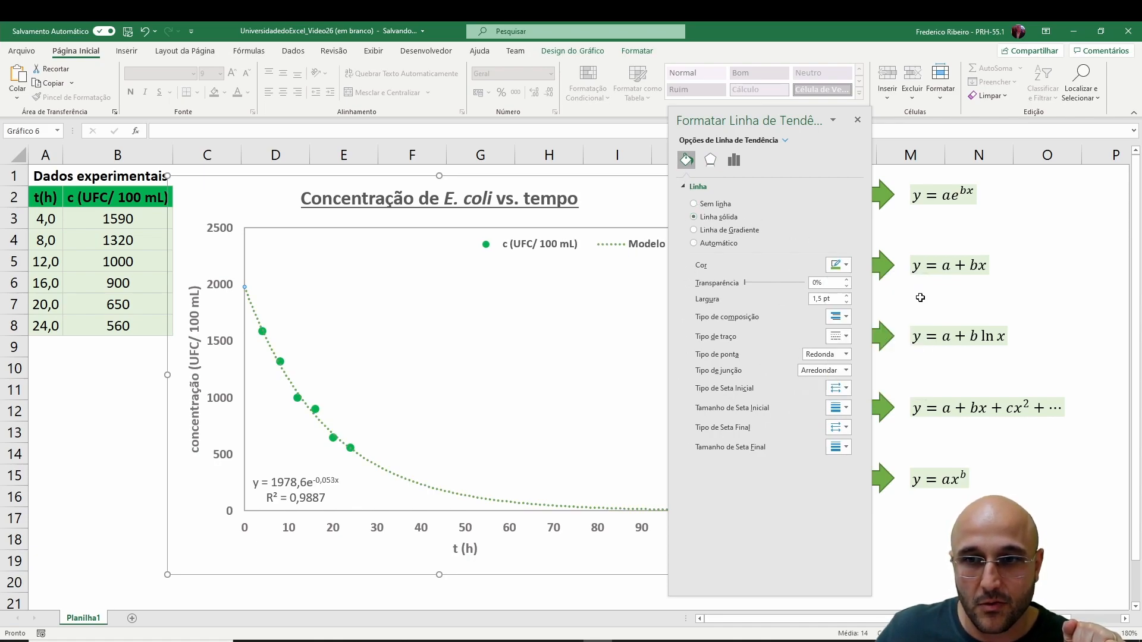
left_click(846, 336)
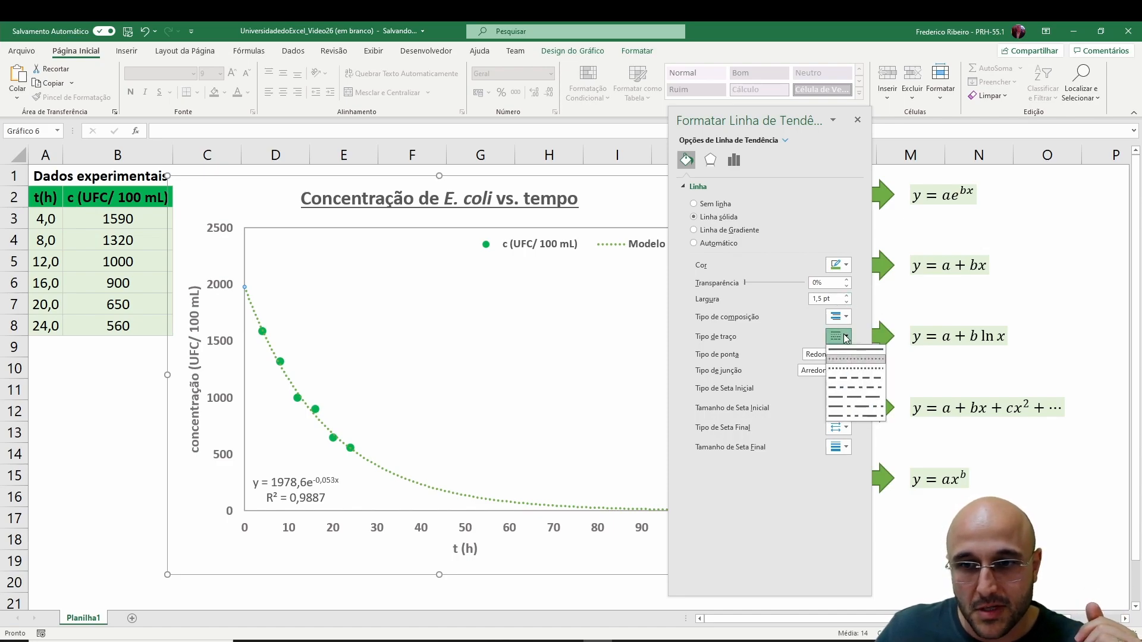
left_click(843, 377)
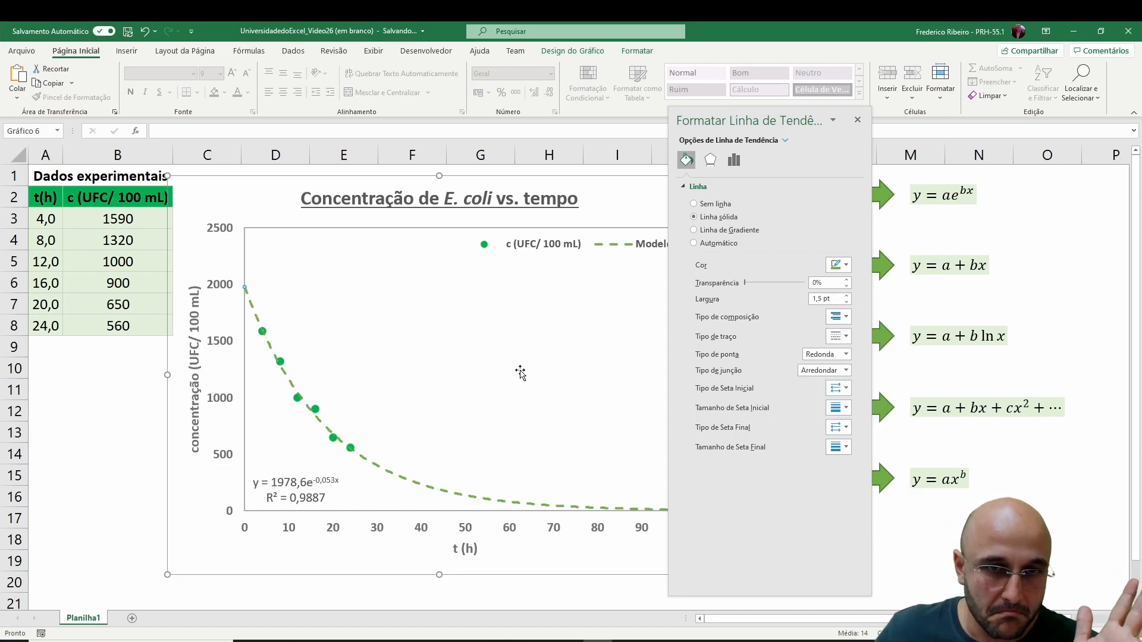
- Nudge the trendline's equation label slightly away from the vertical axis and shorten its R² value to 0,988
left_click(277, 471)
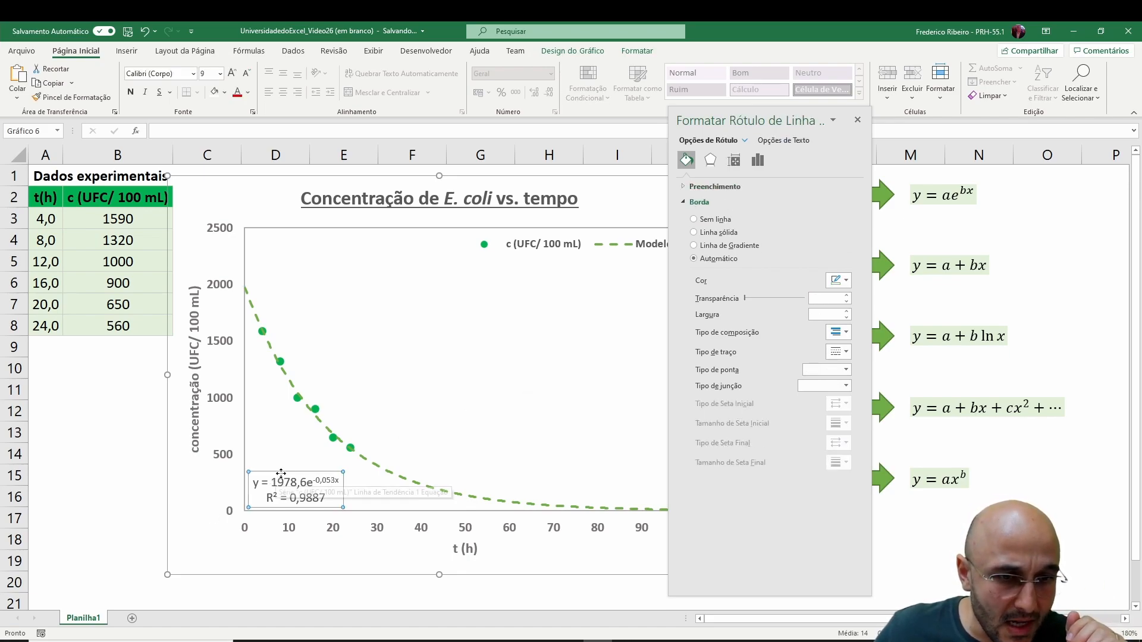
left_click_drag(282, 471, 285, 469)
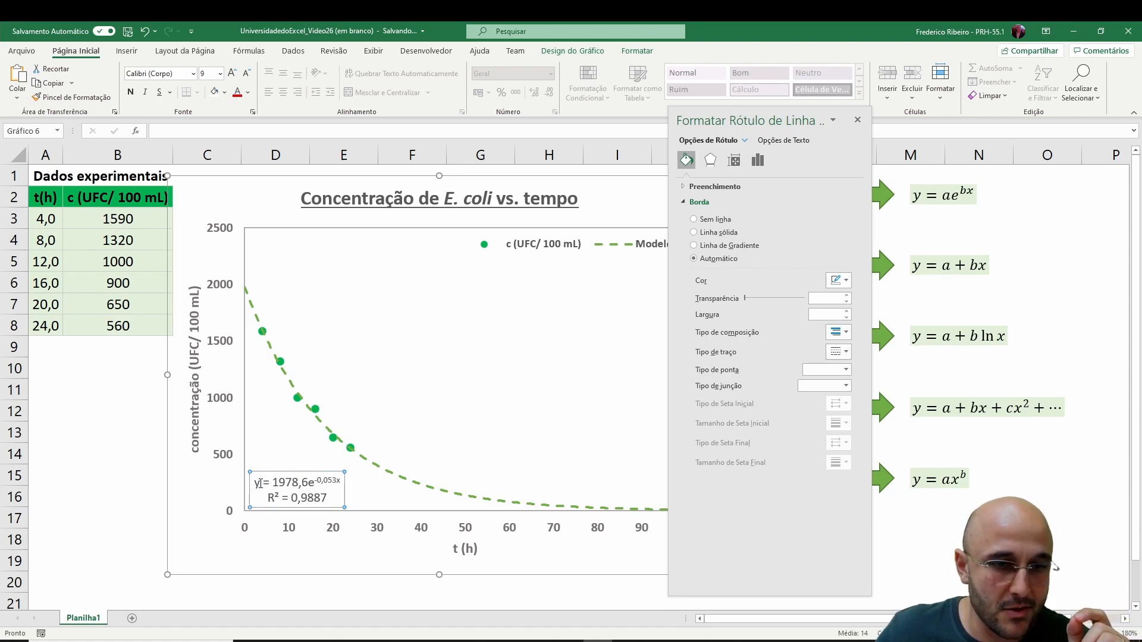
left_click(259, 482)
key("ctrl+End")
key("BackSpace")
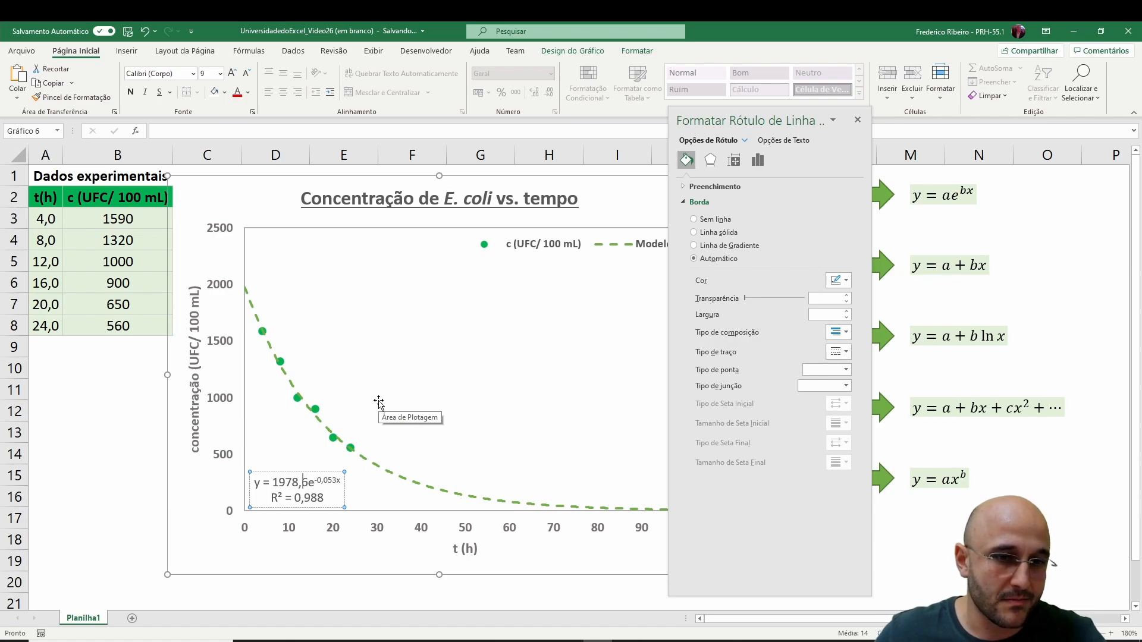
- Replace the dependent variable y with c in the trendline's equation label
key("Left")
key("Left")
key("Left")
key("Left")
key("Left")
key("BackSpace")
type("c")
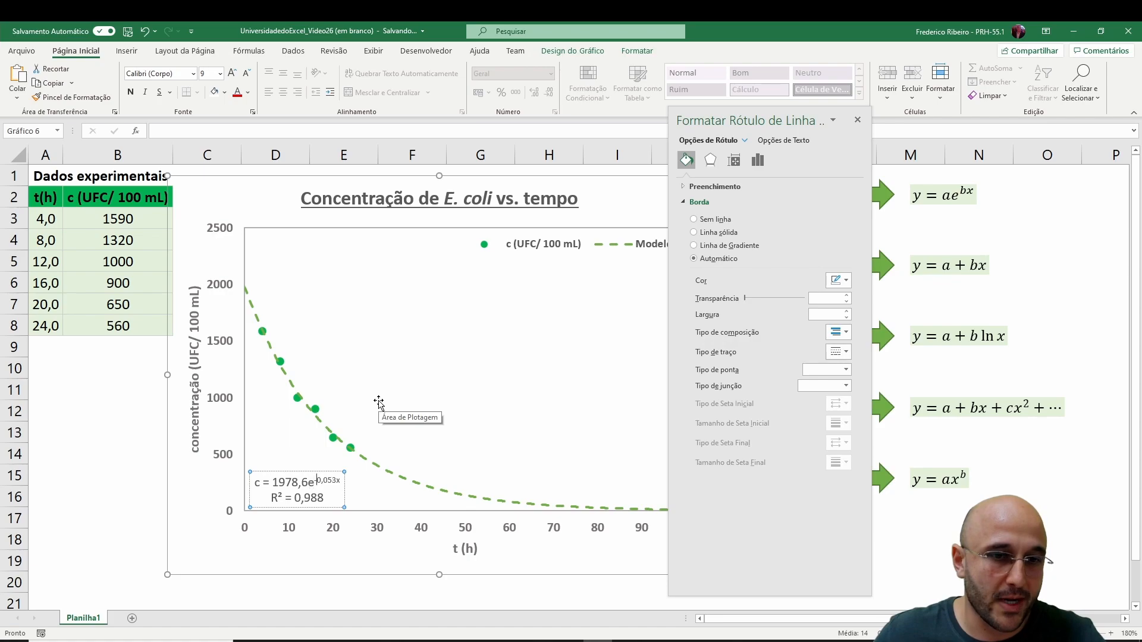
- Replace the variable x with t in the equation's exponent, finish editing the label and close the formatting options
key("BackSpace")
type("t")
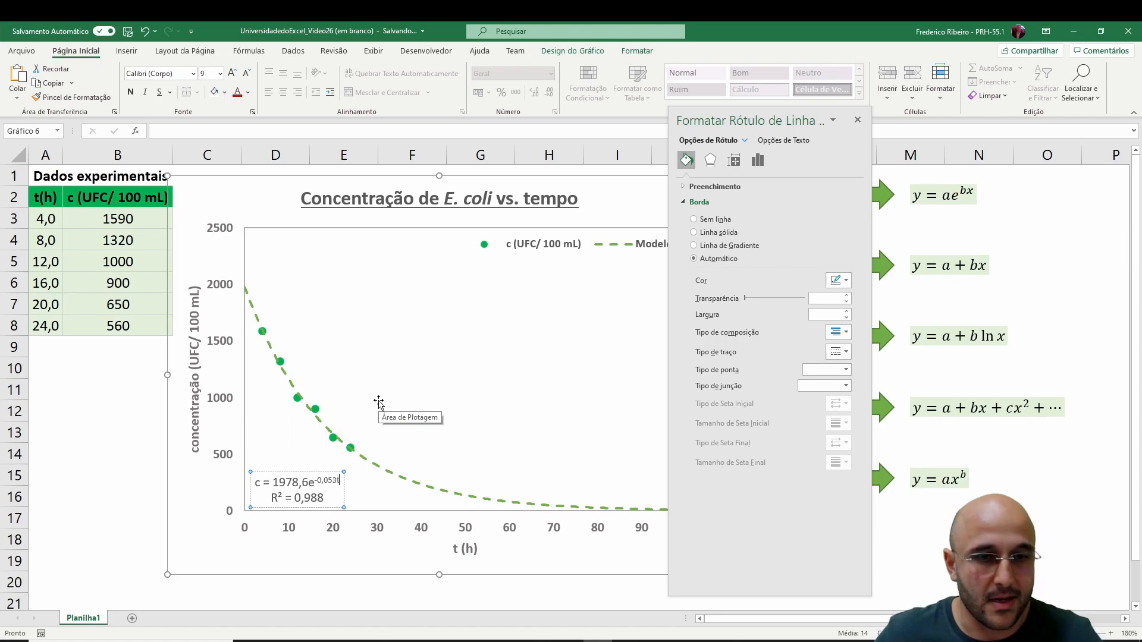
left_click(379, 402)
left_click(857, 119)
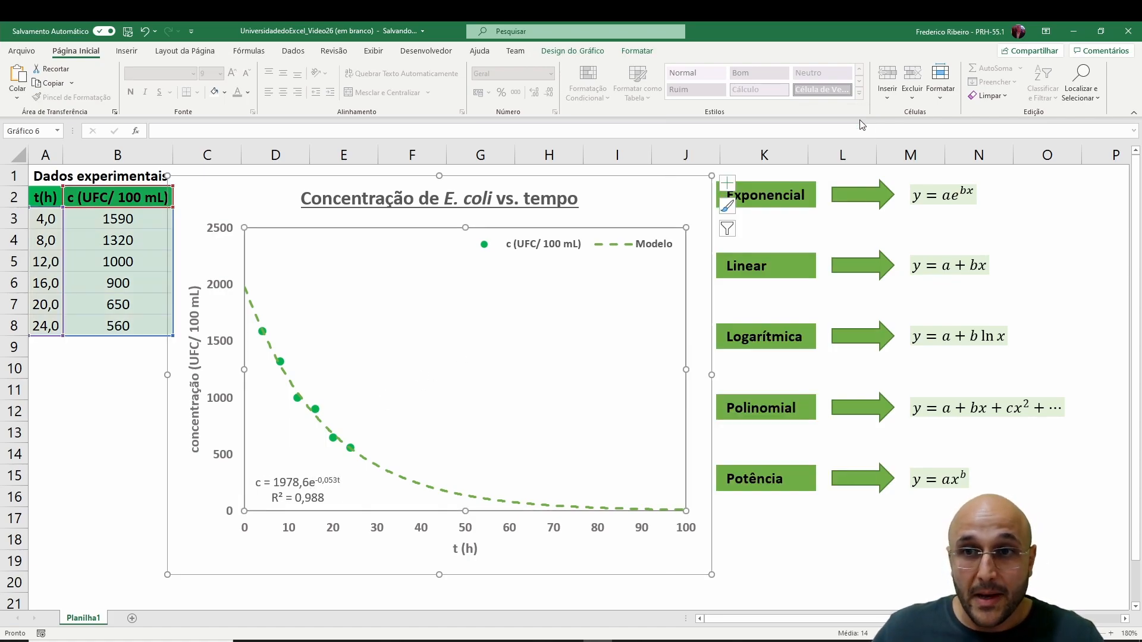